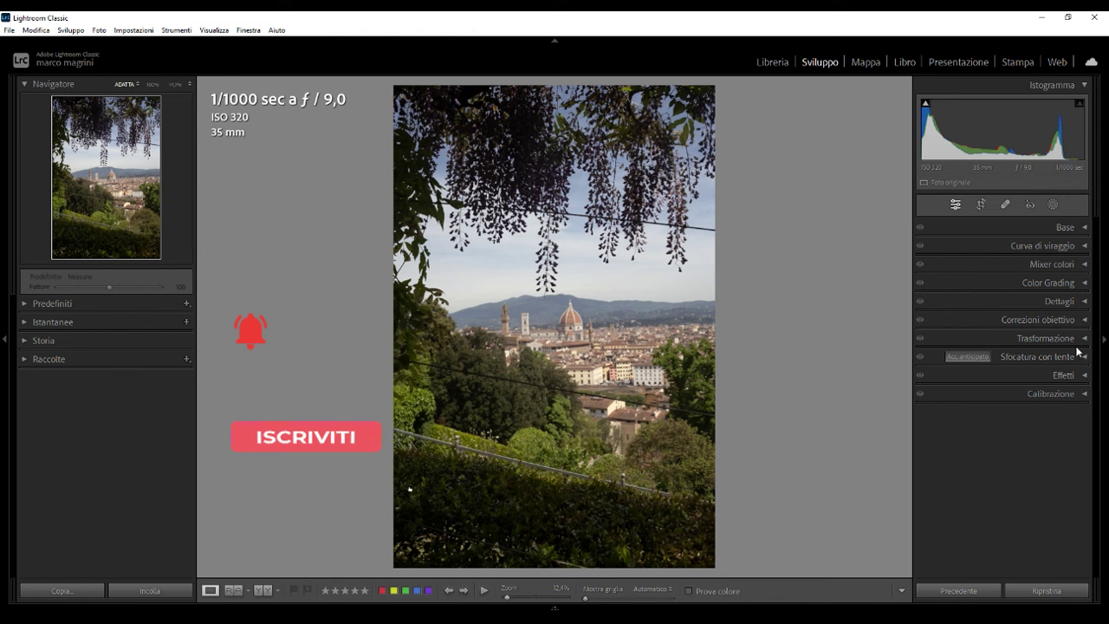
# Step: Enable lens profile corrections using the Canon EF 35mm f/1.4 L USM profile
pyautogui.click(1084, 321)
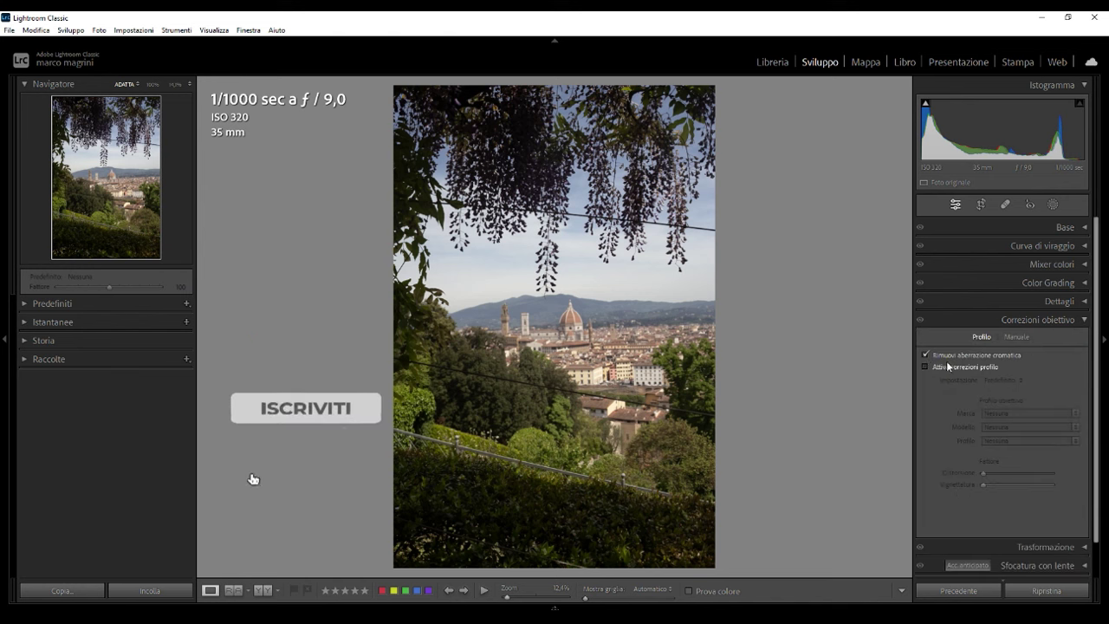
pyautogui.click(942, 368)
pyautogui.click(1011, 415)
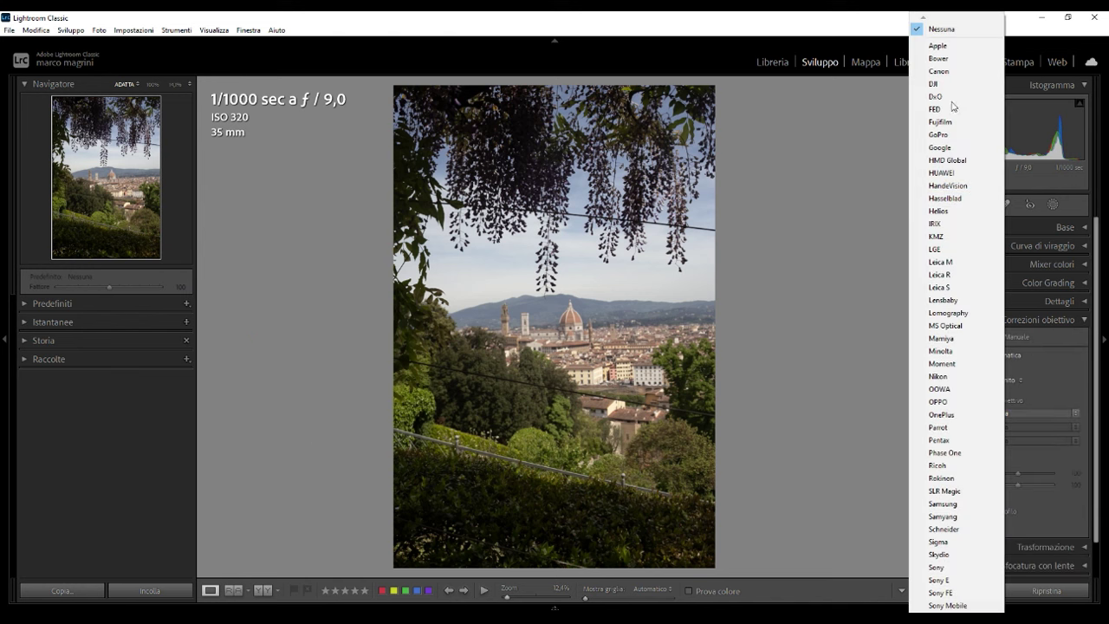
pyautogui.click(957, 73)
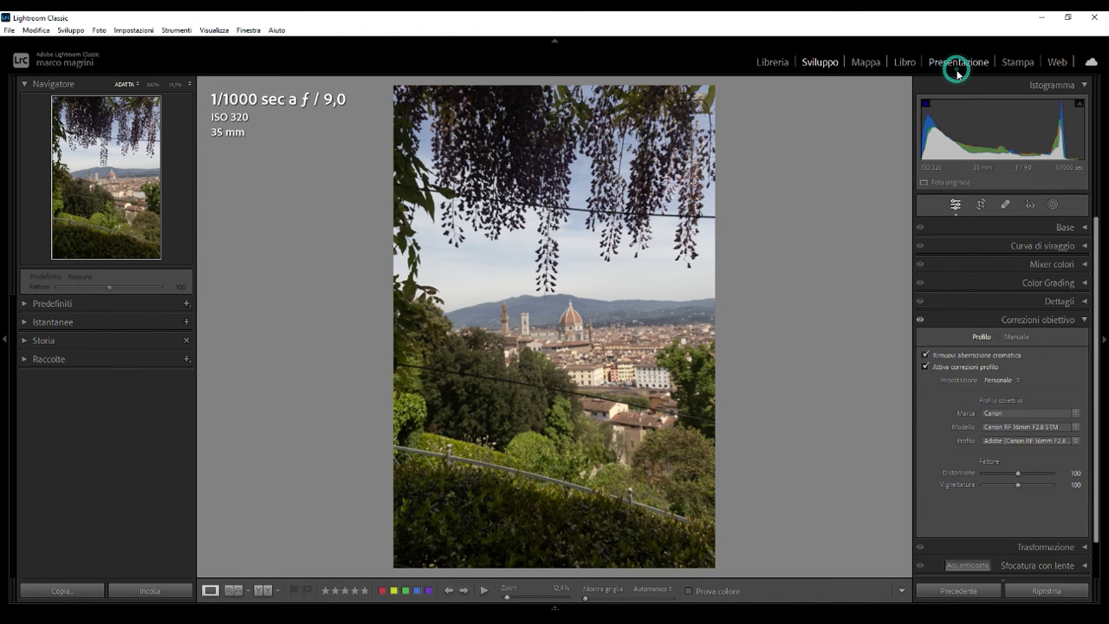
pyautogui.click(1062, 426)
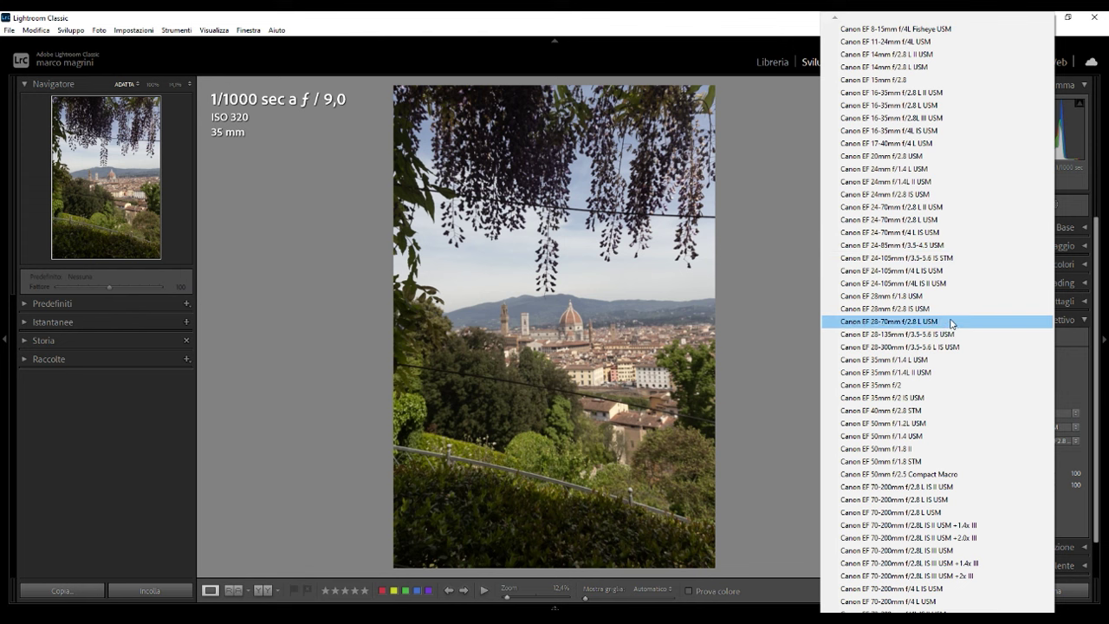
pyautogui.click(943, 363)
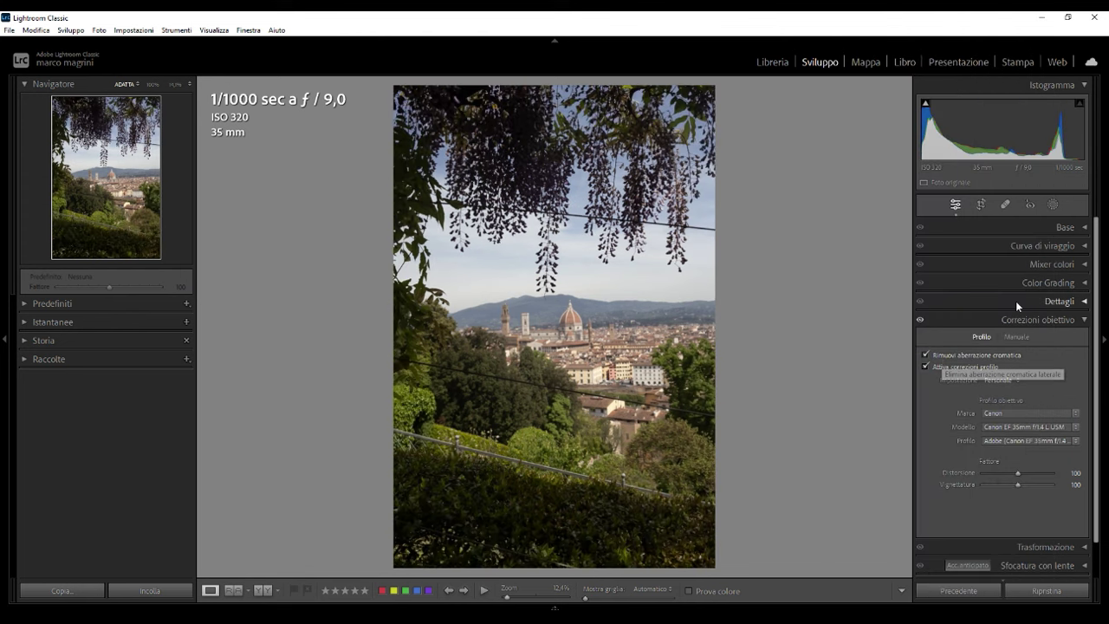
pyautogui.click(1084, 320)
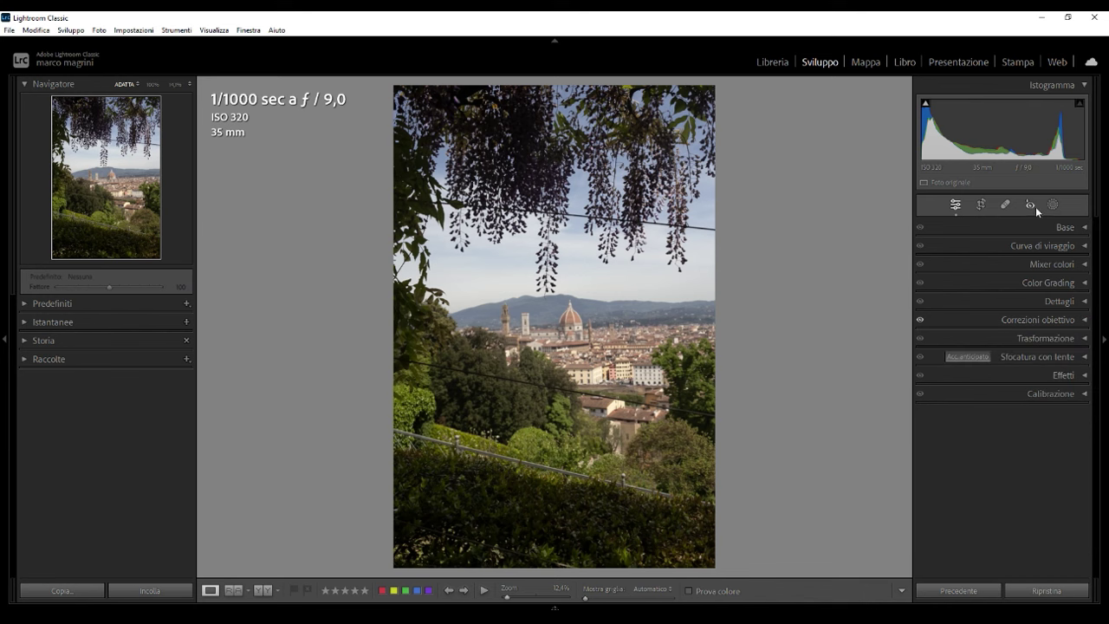
# Step: Straighten the photo with the Angle tool along a horizontal reference line
pyautogui.click(981, 204)
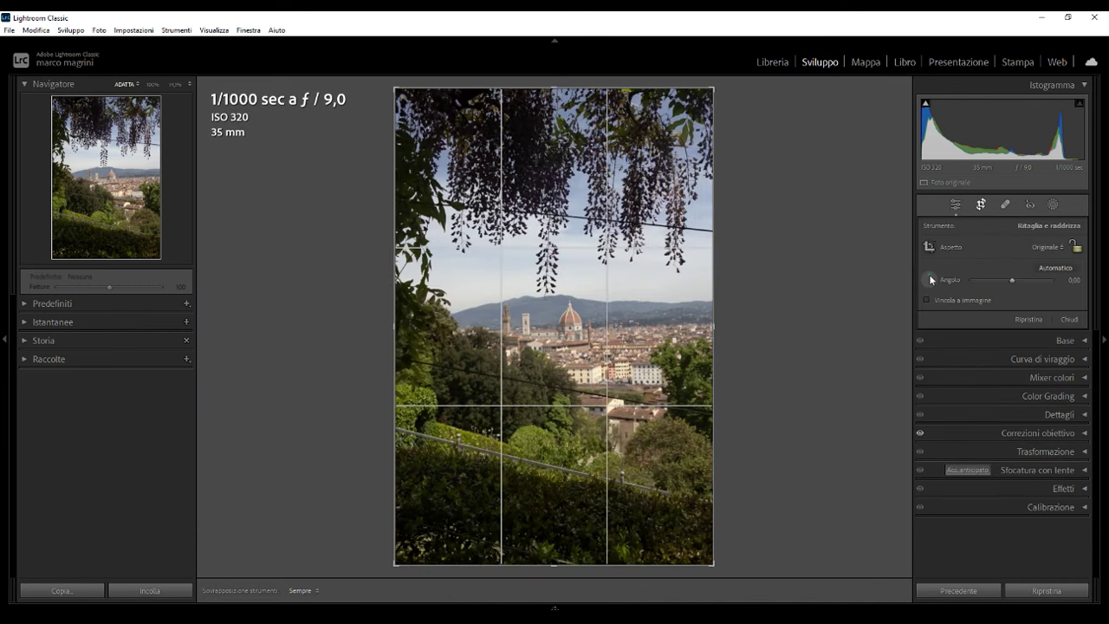
pyautogui.click(930, 278)
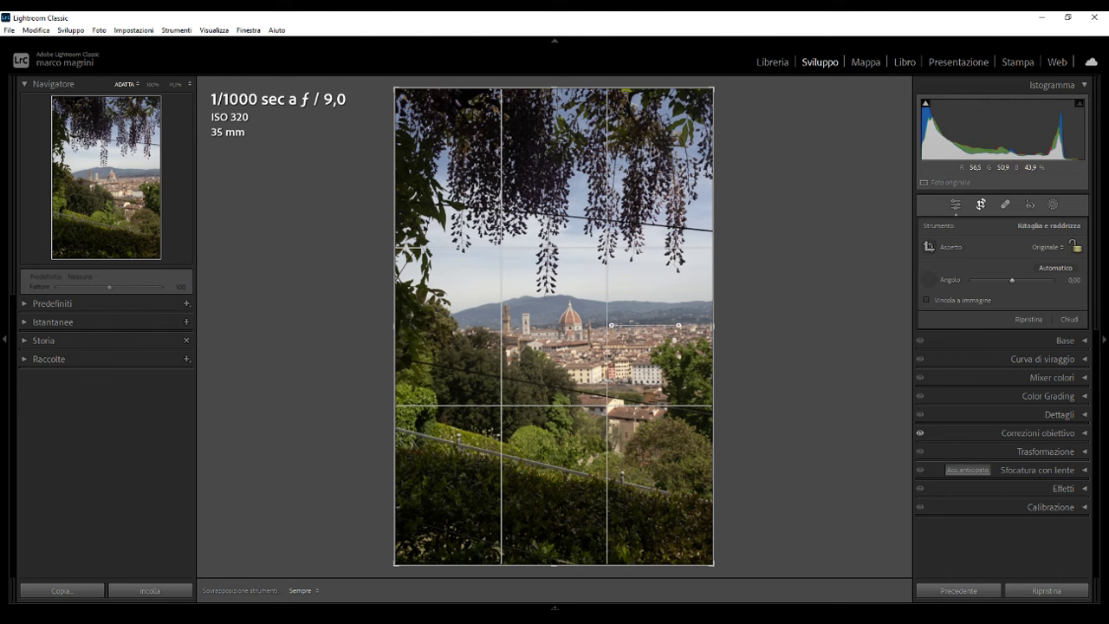
pyautogui.moveTo(706, 323); pyautogui.dragTo(708, 321)
pyautogui.press('Return')
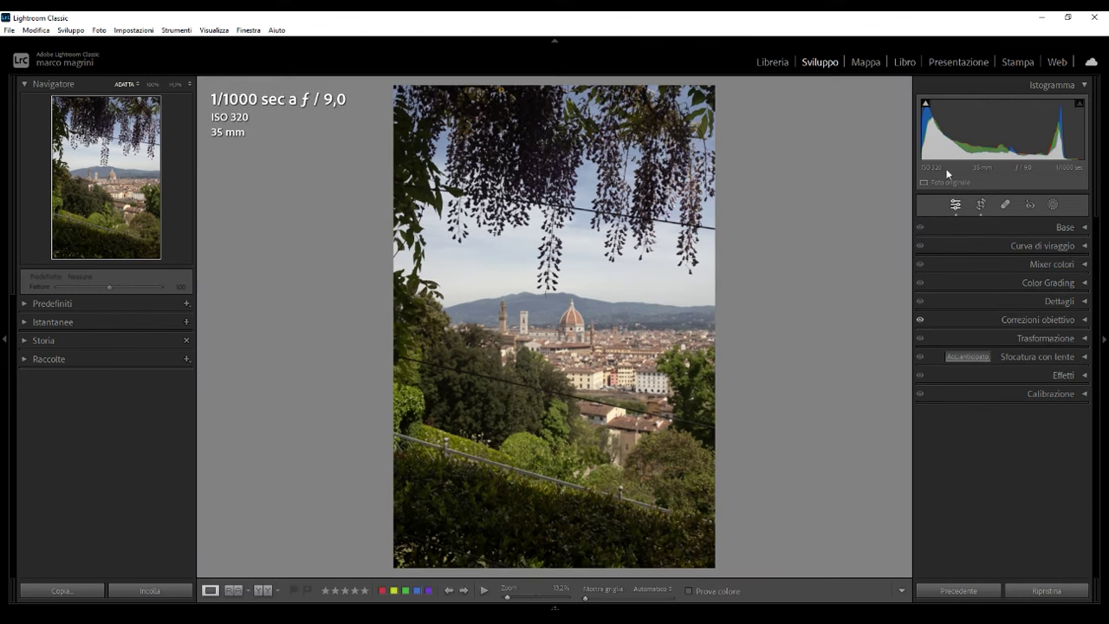
# Step: Raise the bottom crop edge to trim the hedge and apply the crop
pyautogui.click(982, 206)
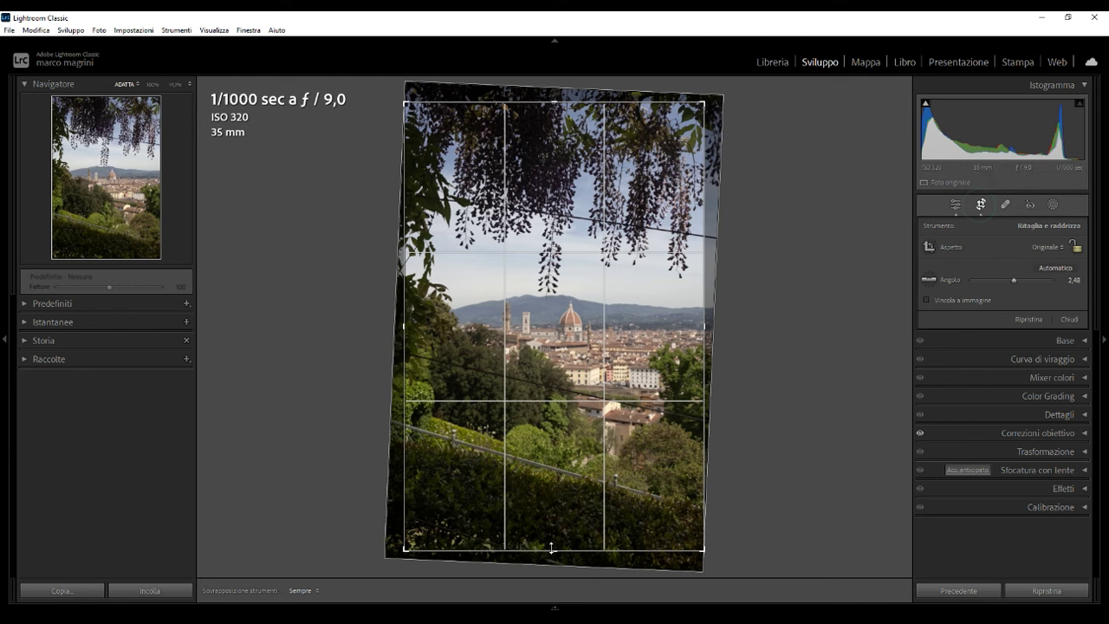
pyautogui.moveTo(552, 548); pyautogui.dragTo(551, 527)
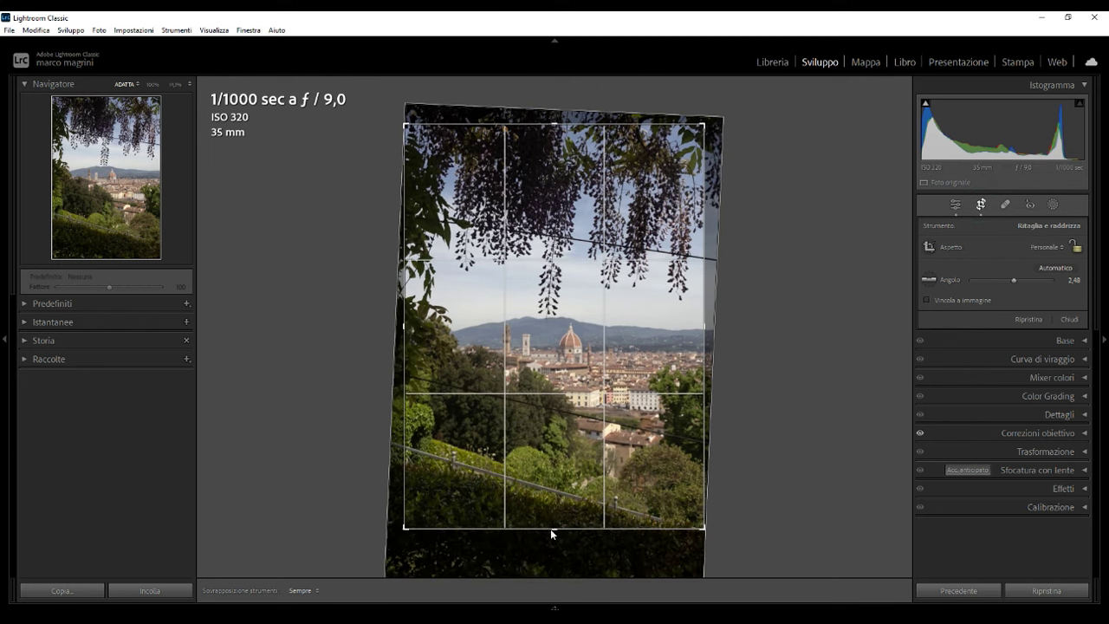
pyautogui.press('Return')
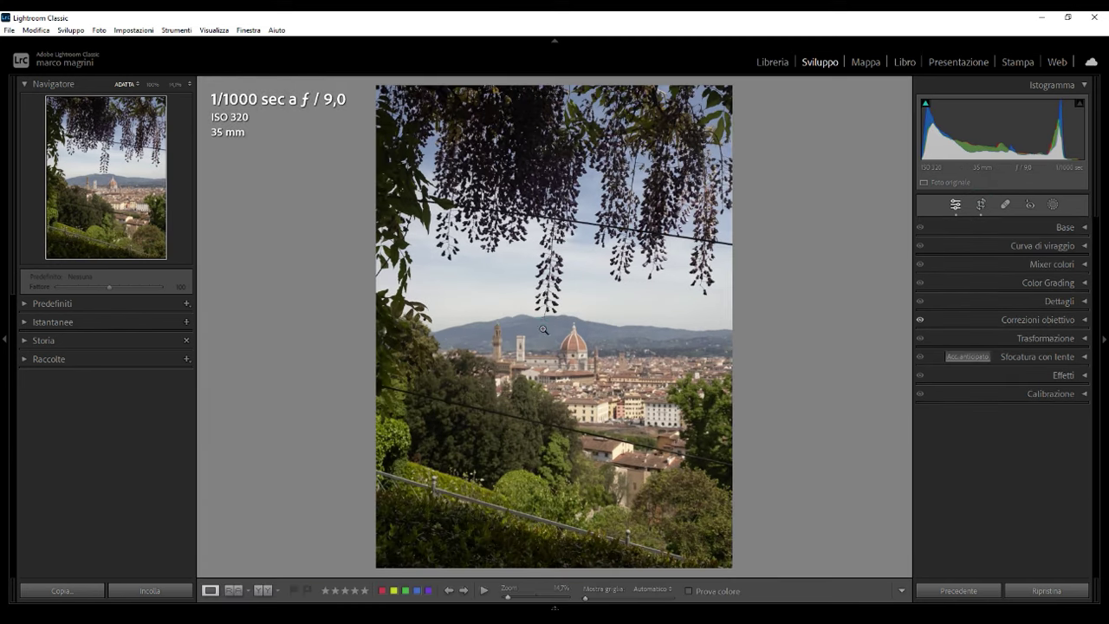
# Step: Apply the Adobe Paesaggio profile in the Basic panel
pyautogui.click(1081, 228)
pyautogui.click(977, 267)
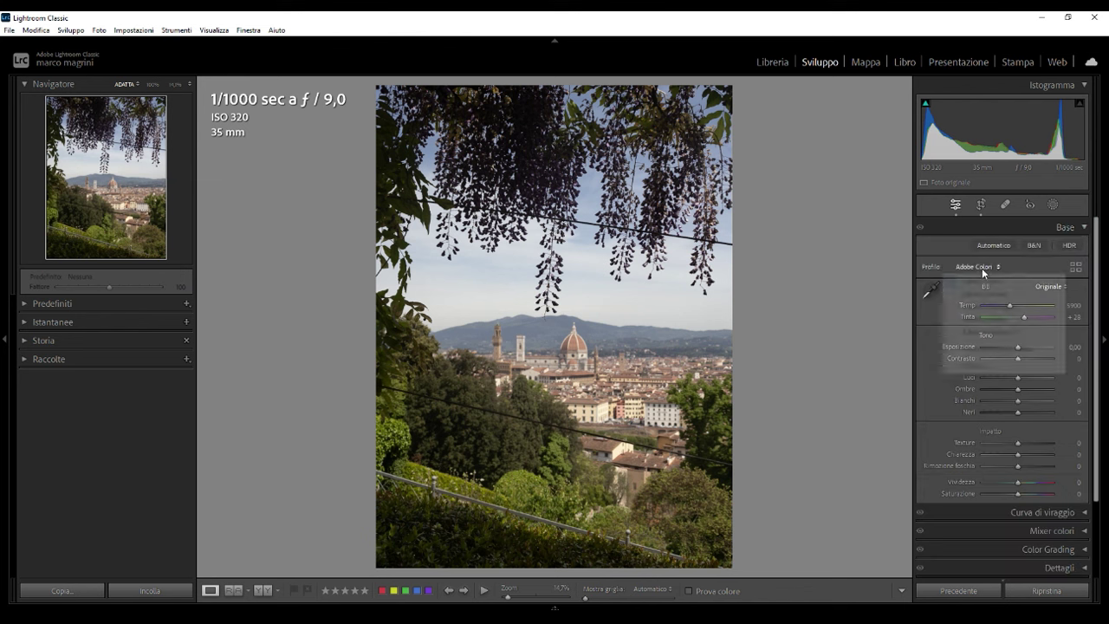
pyautogui.click(981, 307)
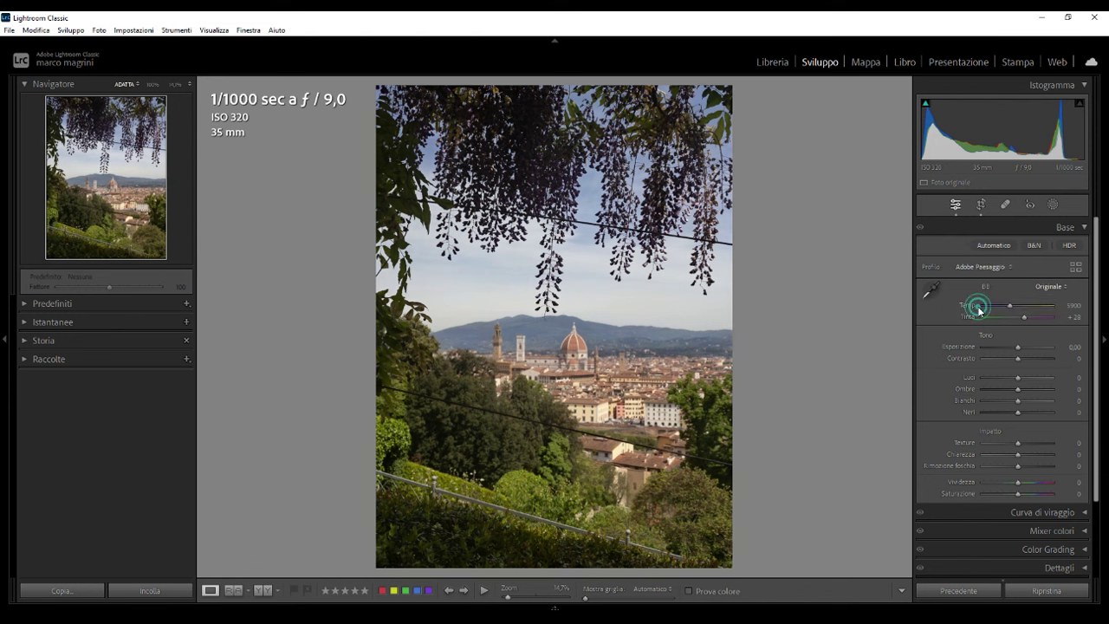
pyautogui.click(1011, 269)
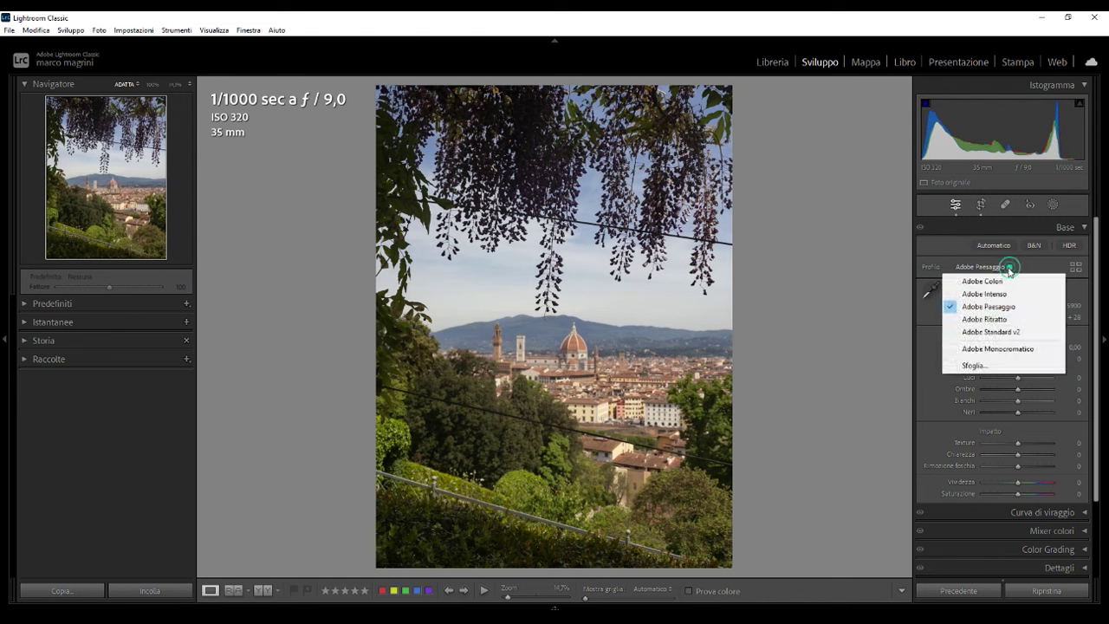
pyautogui.click(991, 268)
pyautogui.click(1050, 264)
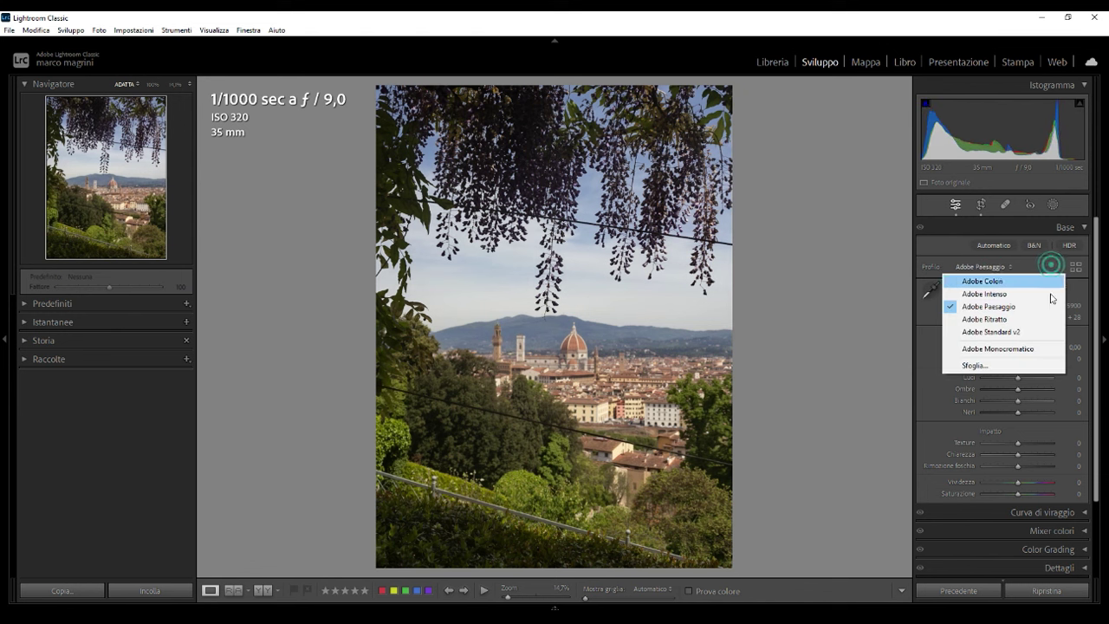
# Step: Set exposure to -0.13, highlights -75, shadows +70 and whites +48
pyautogui.click(933, 390)
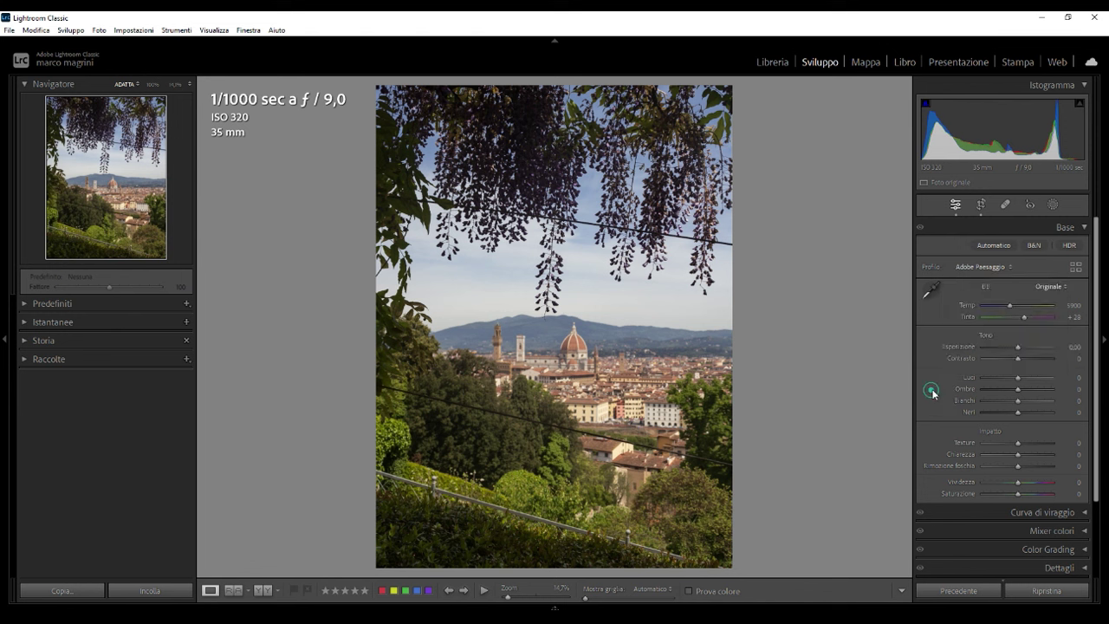
pyautogui.click(1019, 347)
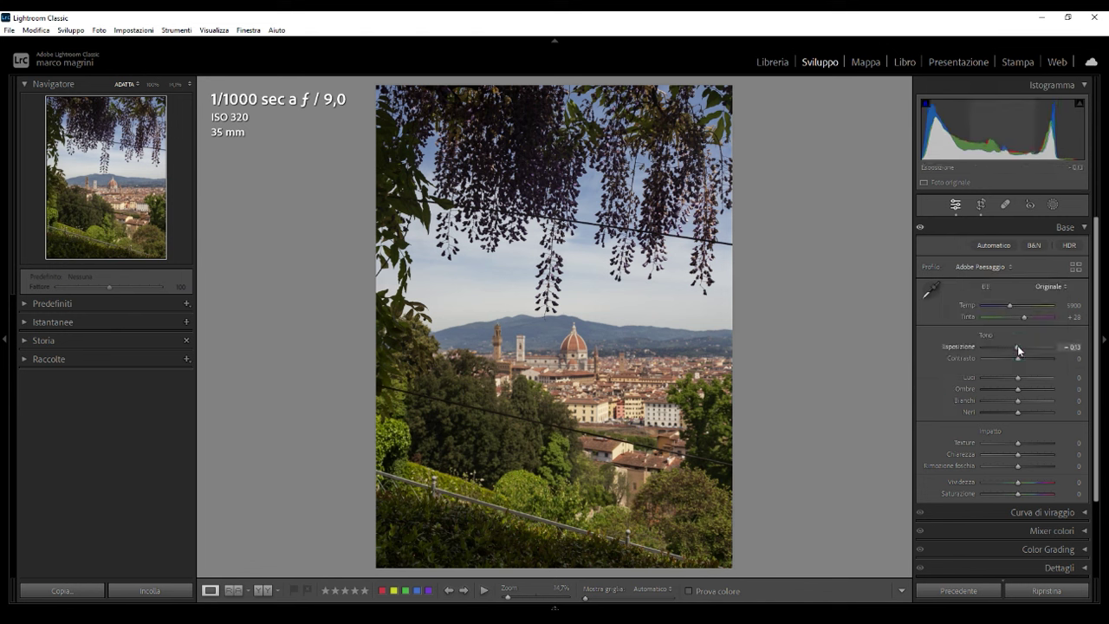
pyautogui.moveTo(1019, 347); pyautogui.dragTo(994, 382)
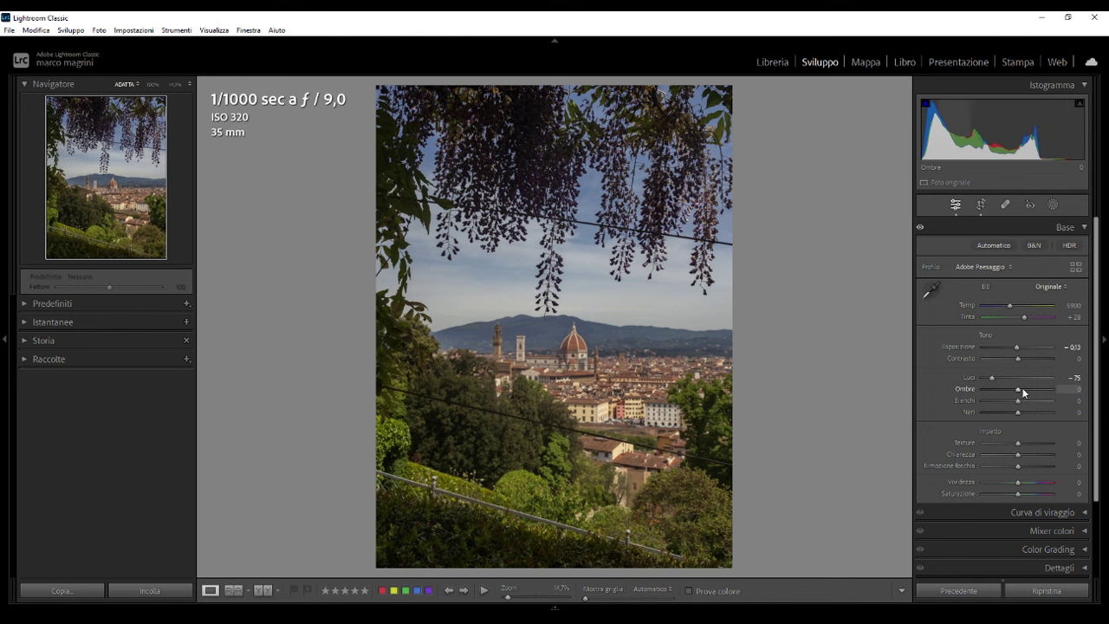
pyautogui.moveTo(1018, 388)
pyautogui.mouseDown()
pyautogui.moveTo(1044, 390)
pyautogui.moveTo(1030, 401)
pyautogui.mouseUp()
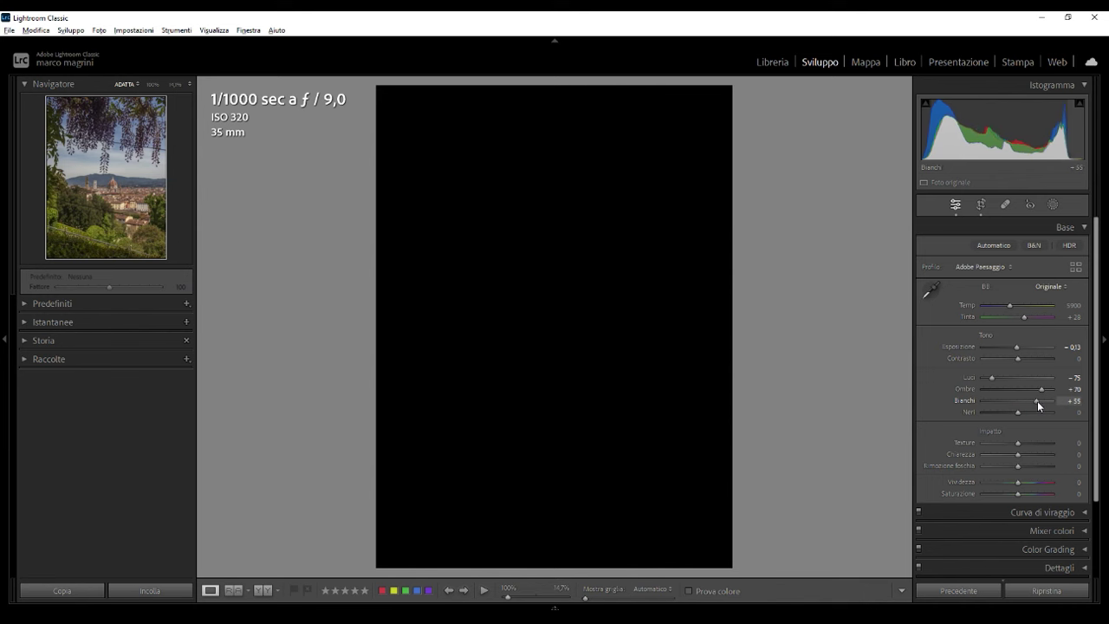
pyautogui.moveTo(1033, 401); pyautogui.dragTo(1008, 413)
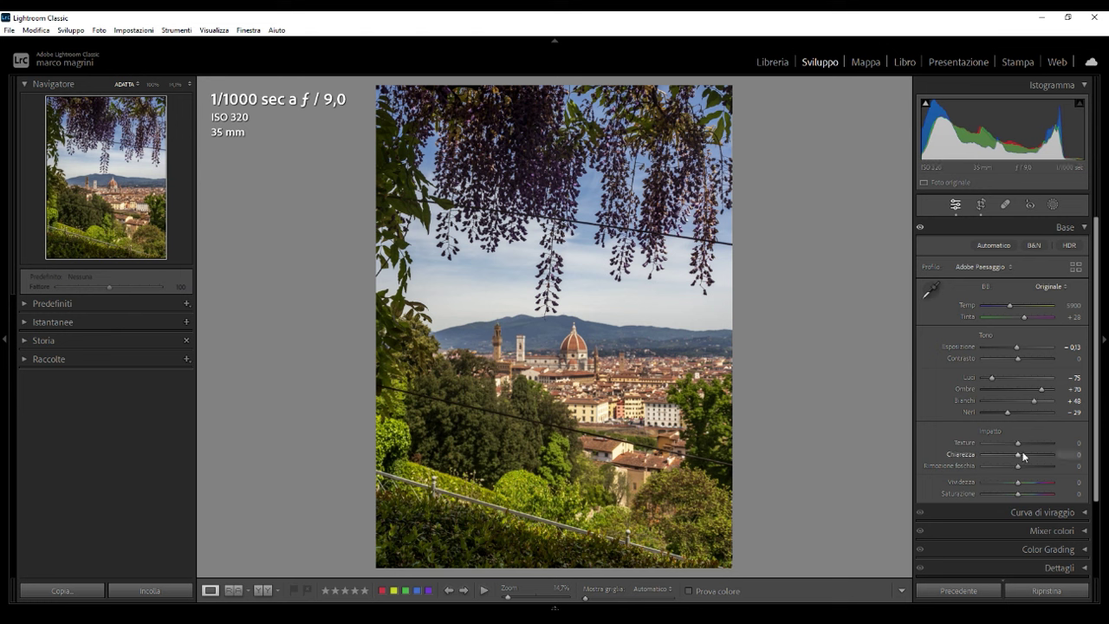
# Step: Add texture +18, a little clarity and dehaze +23
pyautogui.moveTo(1020, 443); pyautogui.dragTo(1034, 468)
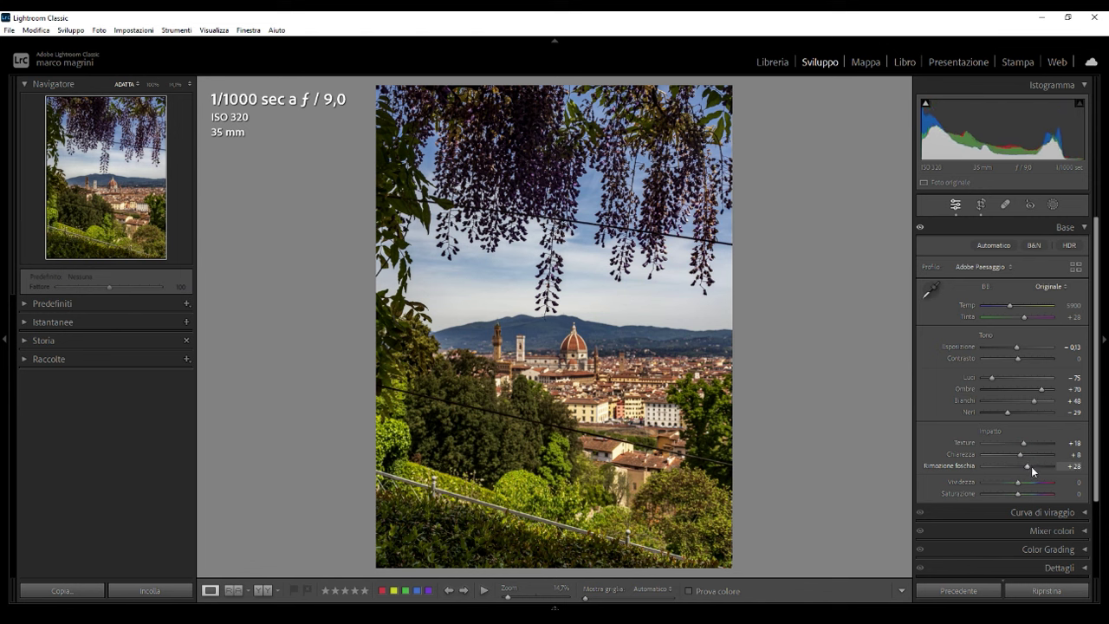
pyautogui.moveTo(1032, 466); pyautogui.dragTo(1028, 467)
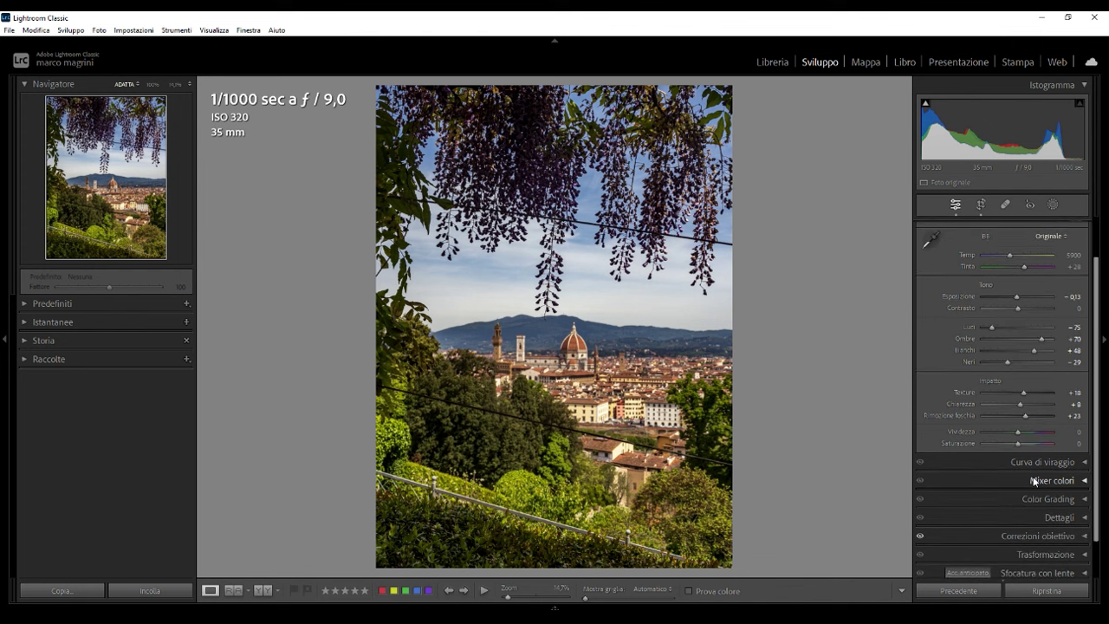
pyautogui.scroll(-1, 1033, 476)
pyautogui.scroll(1, 1033, 474)
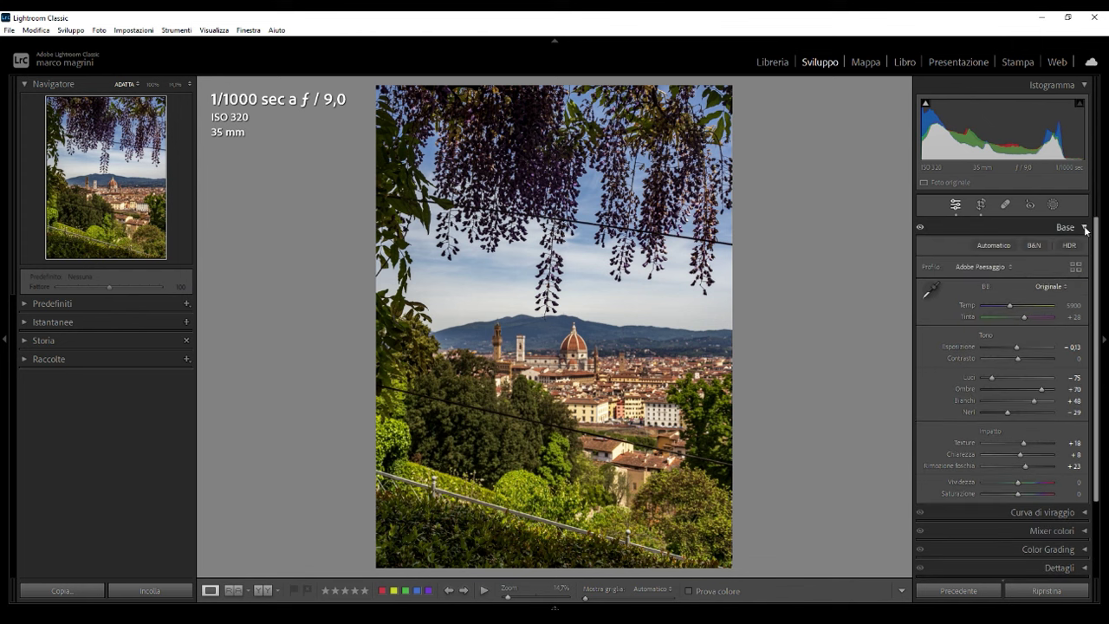
pyautogui.click(1085, 227)
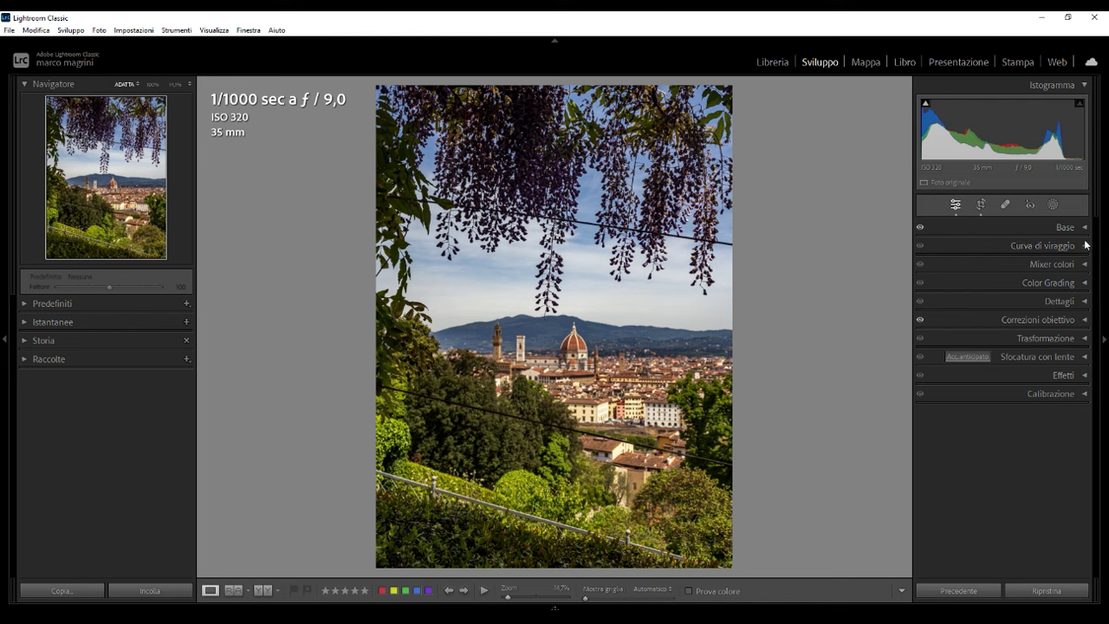
# Step: Increase the sharpening amount and Alt-drag the sharpening radius to about 1.1
pyautogui.click(1085, 302)
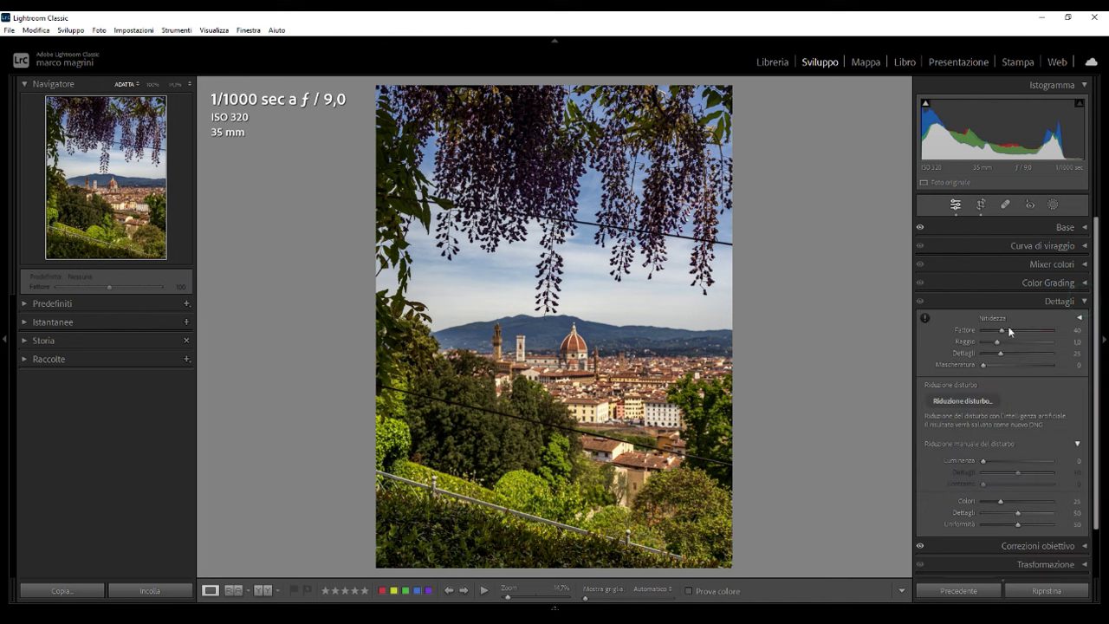
pyautogui.moveTo(1006, 332); pyautogui.dragTo(1023, 334)
pyautogui.press('alt')
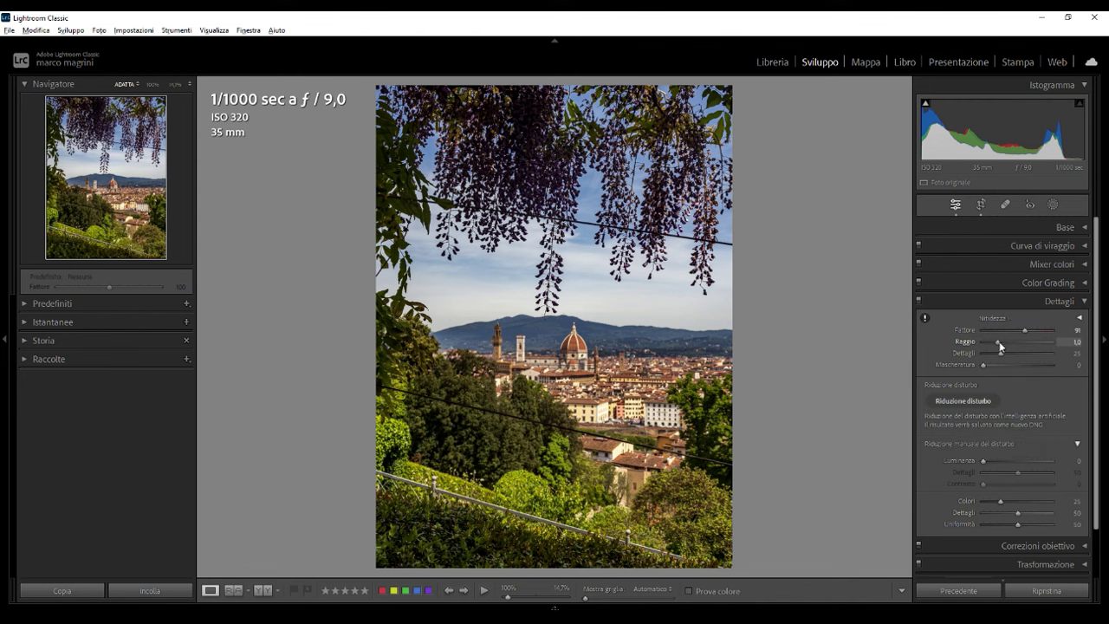
pyautogui.moveTo(997, 345); pyautogui.dragTo(1055, 370)
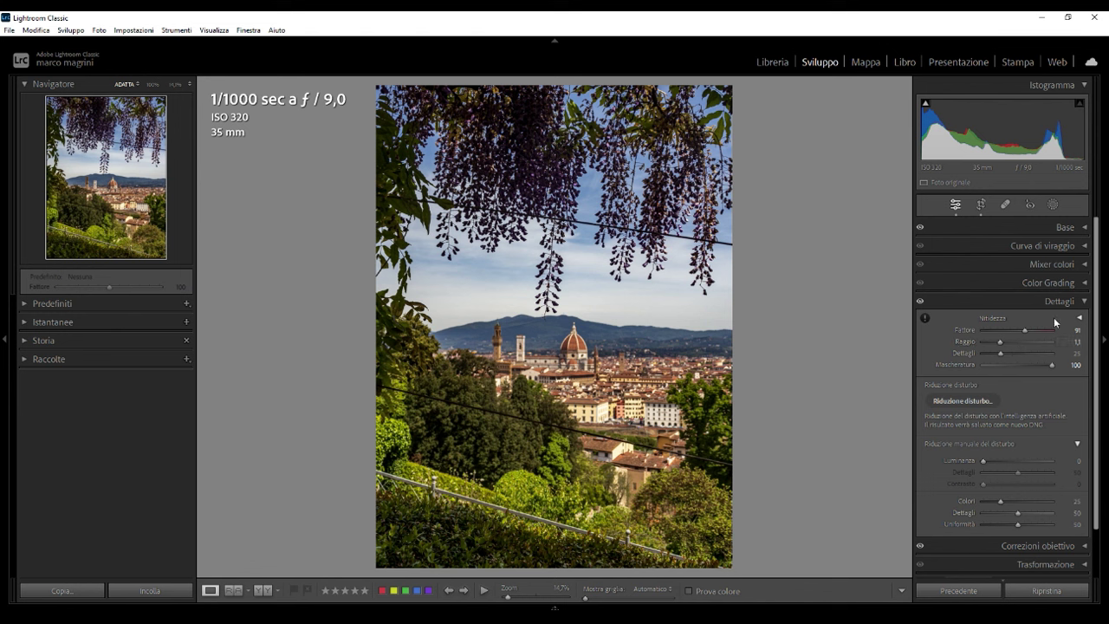
# Step: Add a linear gradient down from the top edge with exposure raised to 1.83
pyautogui.click(1083, 302)
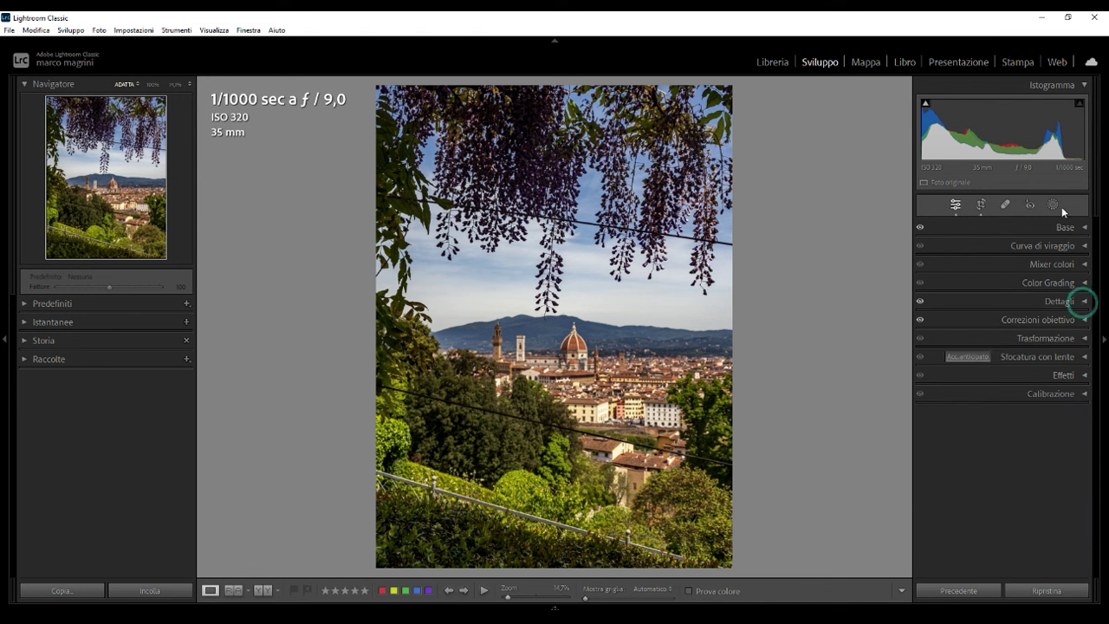
pyautogui.click(1055, 204)
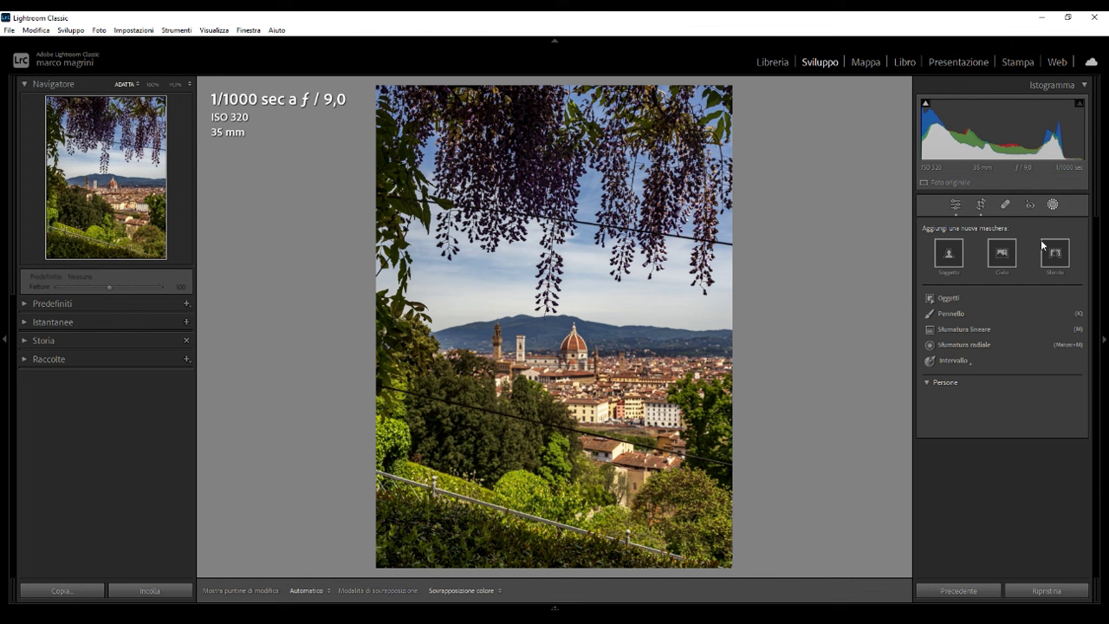
pyautogui.click(964, 330)
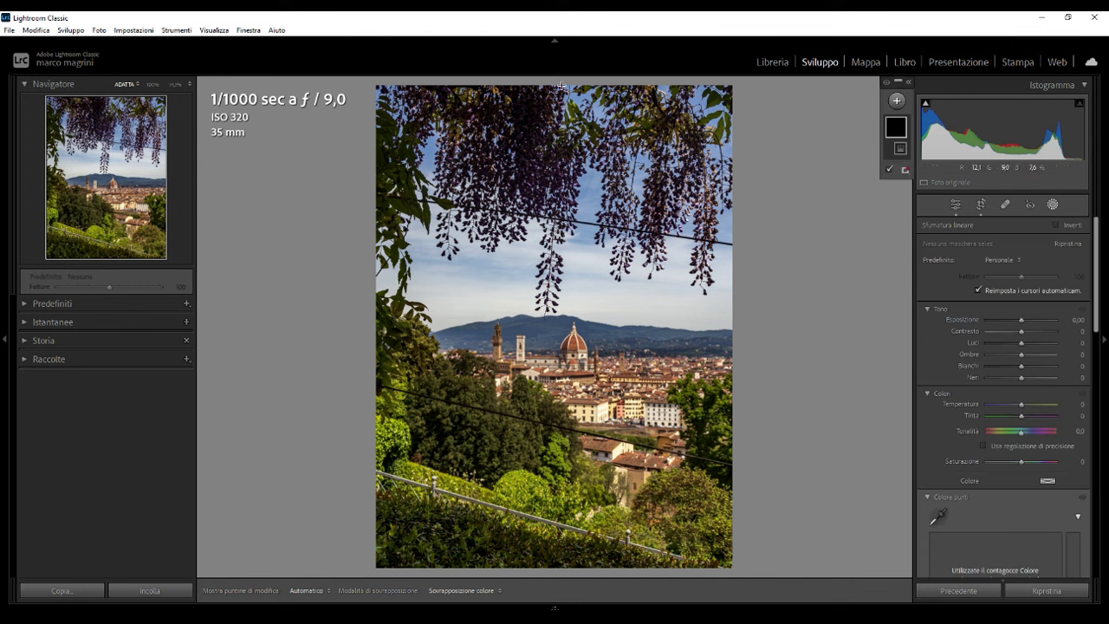
pyautogui.moveTo(561, 86); pyautogui.dragTo(542, 309)
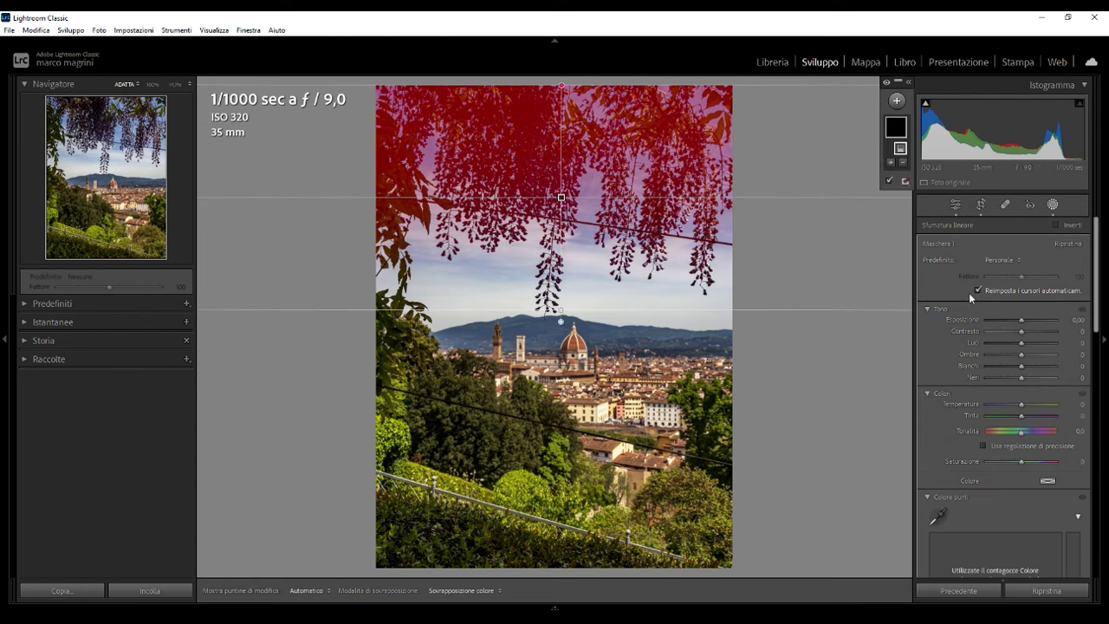
pyautogui.moveTo(1021, 320); pyautogui.dragTo(1040, 326)
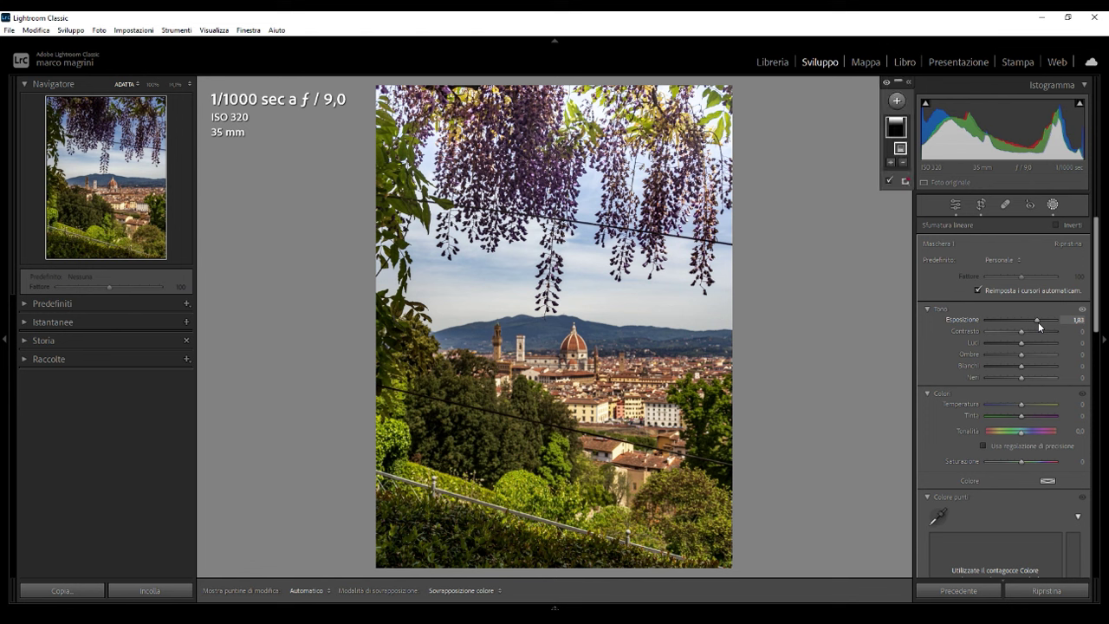
pyautogui.click(898, 102)
pyautogui.click(908, 84)
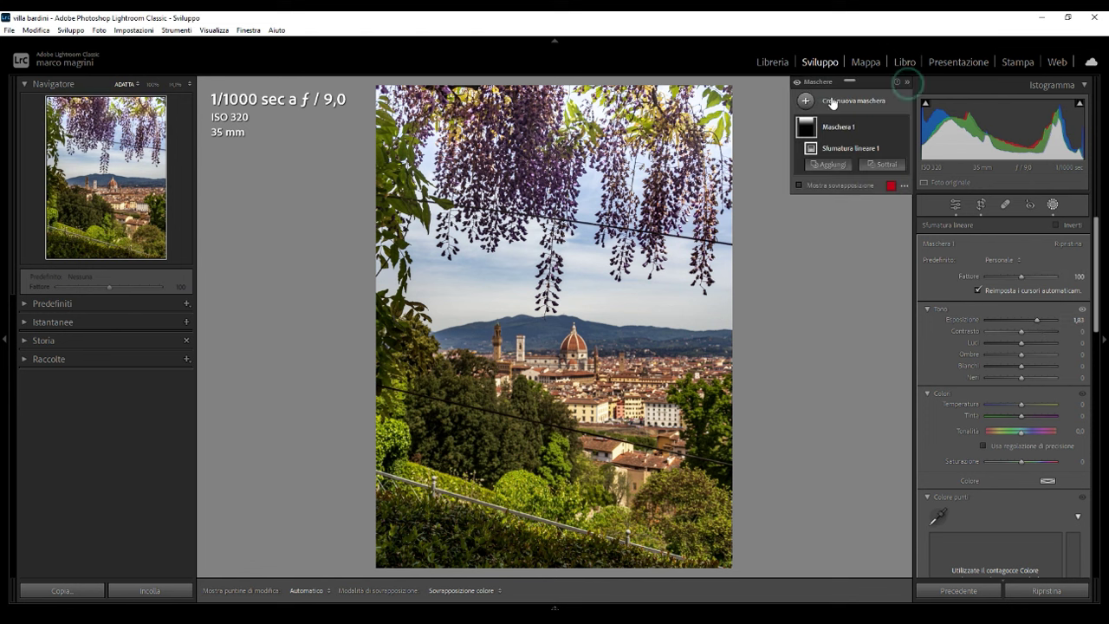
# Step: Draw a tilted linear gradient up from the bottom with exposure -1.18
pyautogui.click(805, 100)
pyautogui.press('Escape')
pyautogui.press('m')
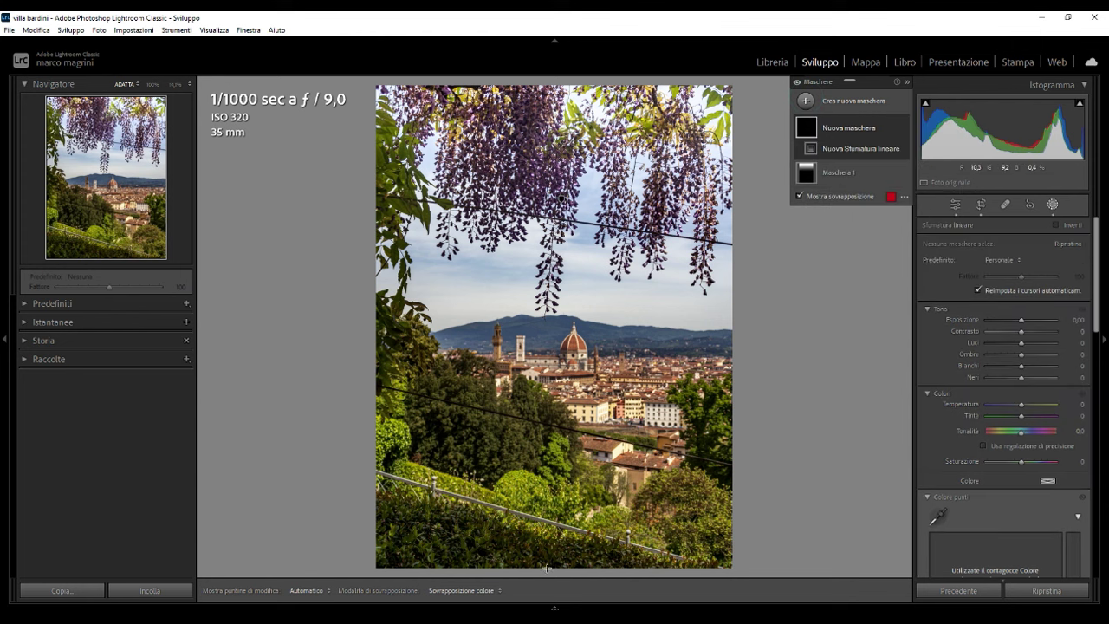
pyautogui.moveTo(547, 568); pyautogui.dragTo(549, 403)
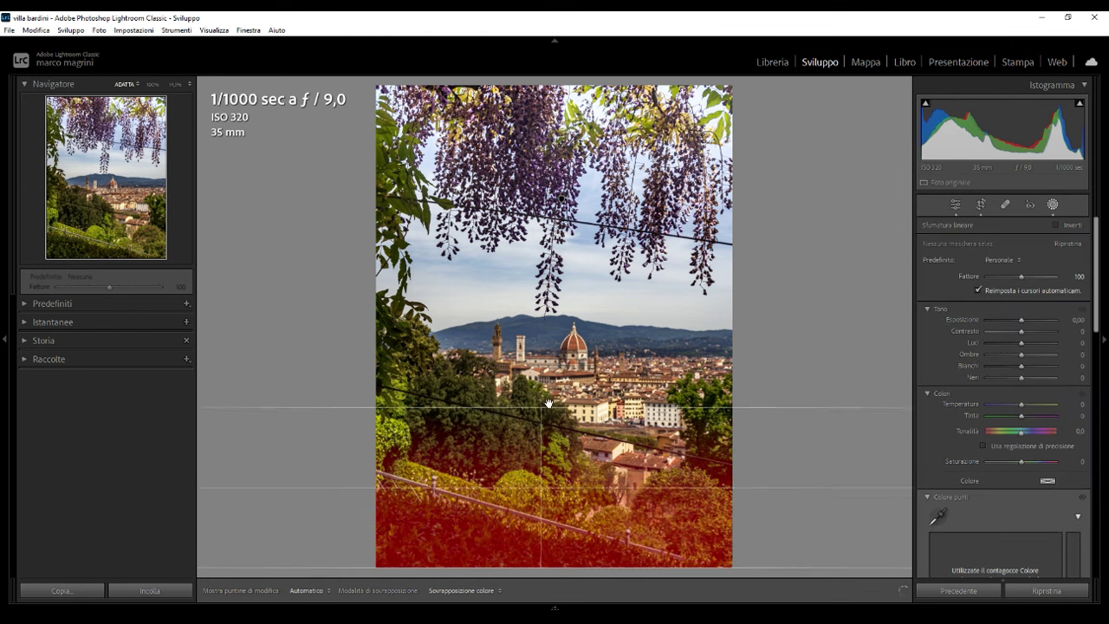
pyautogui.moveTo(549, 403); pyautogui.dragTo(587, 364)
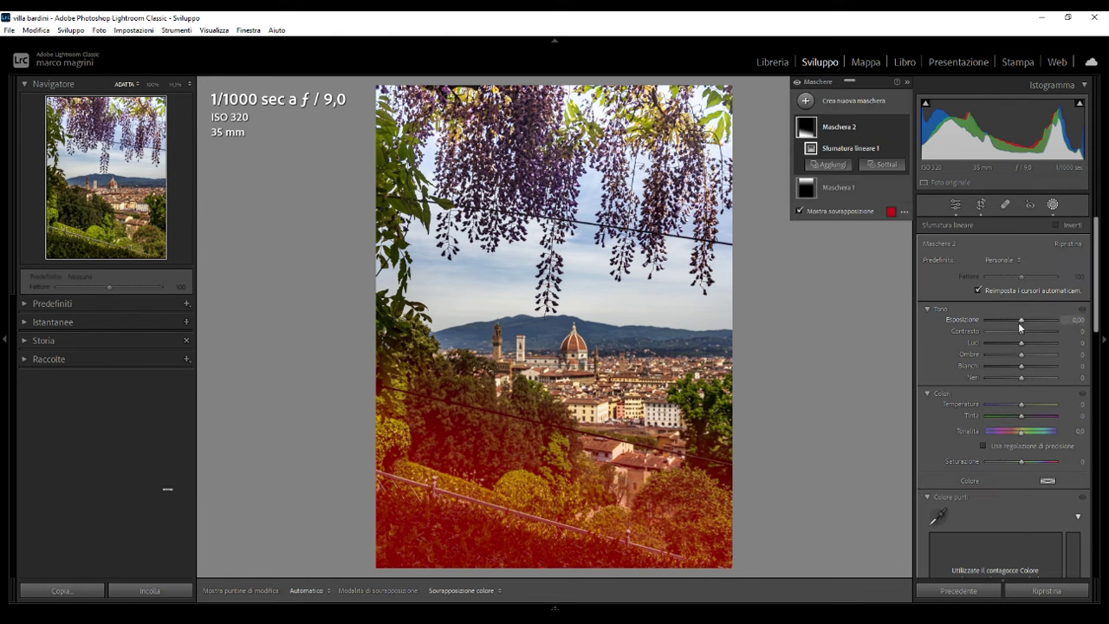
pyautogui.click(1022, 319)
pyautogui.moveTo(1023, 322); pyautogui.dragTo(1011, 319)
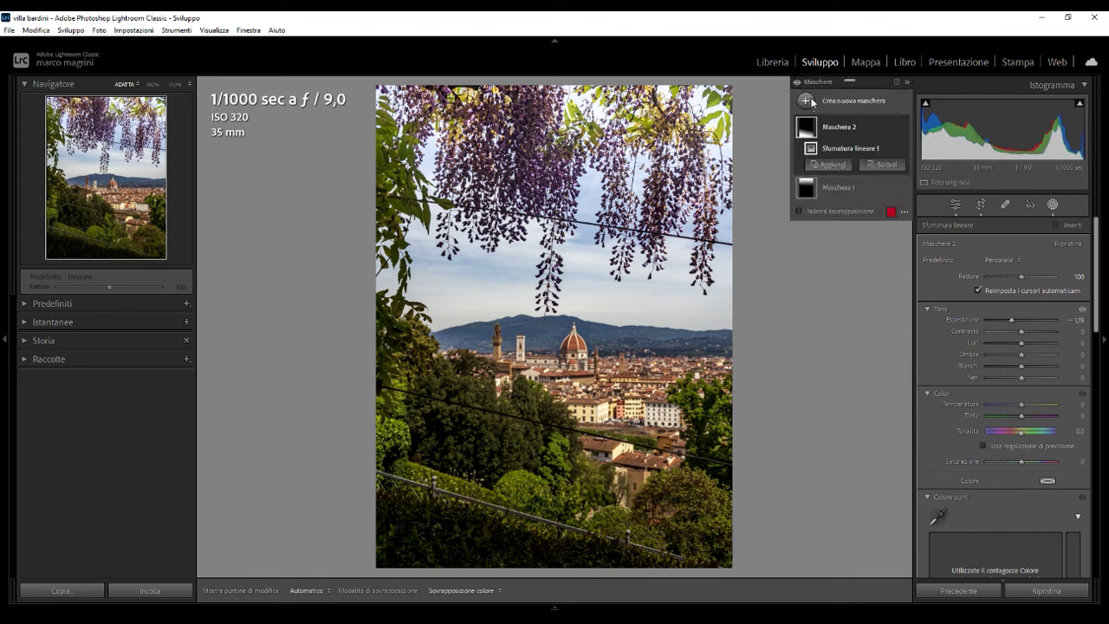
# Step: Add a linear gradient from the left edge with exposure -0.47
pyautogui.click(806, 100)
pyautogui.click(876, 224)
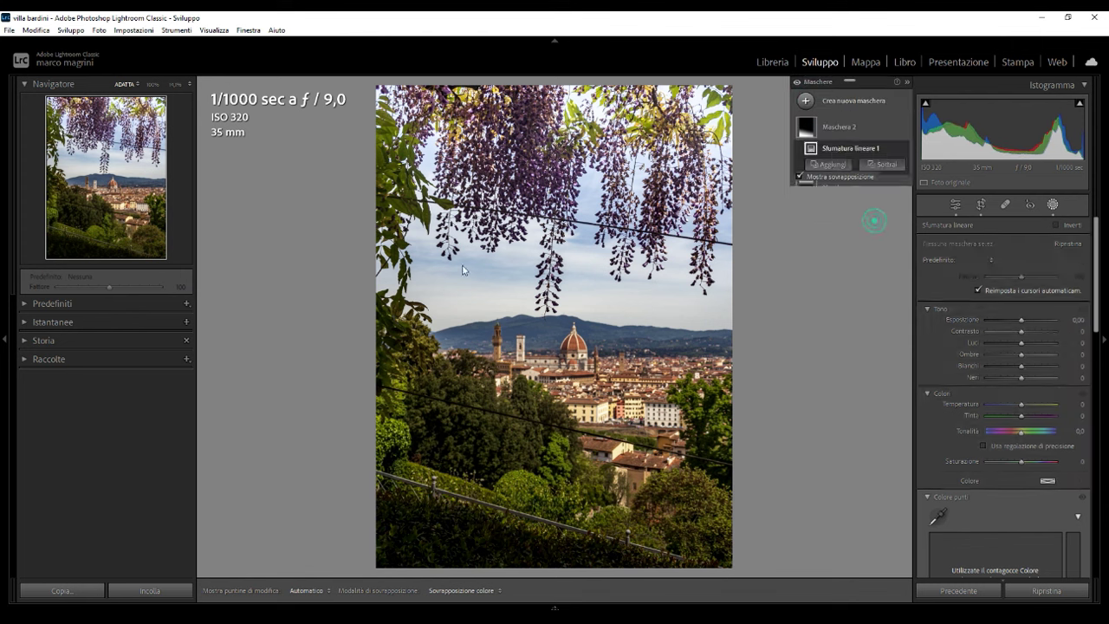
pyautogui.moveTo(377, 287); pyautogui.dragTo(454, 288)
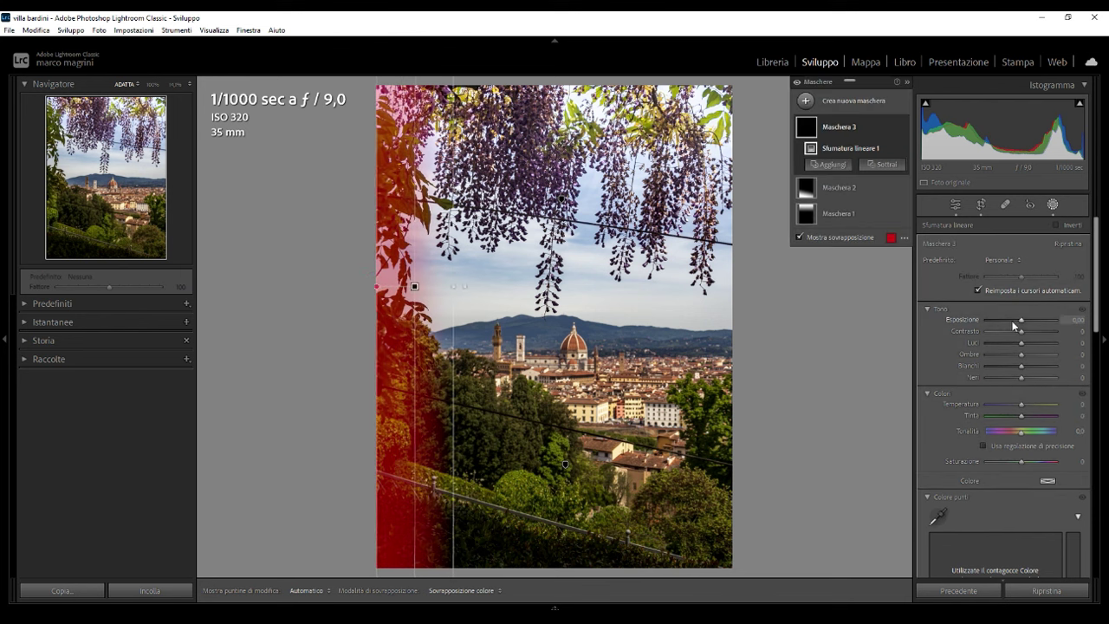
pyautogui.moveTo(1021, 320); pyautogui.dragTo(1018, 320)
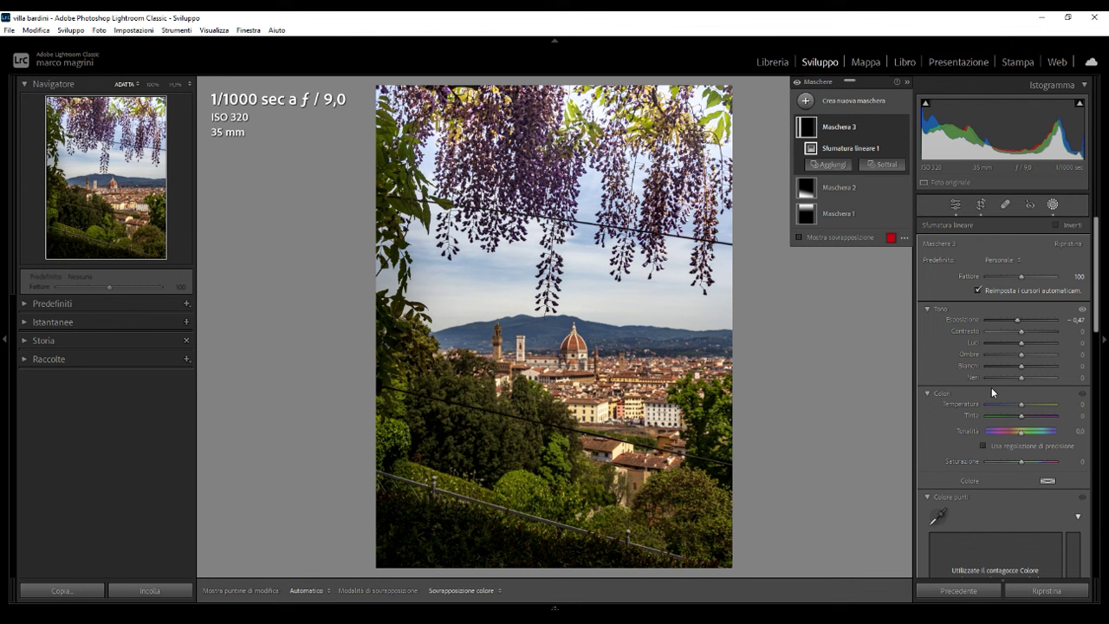
# Step: Draw a tilted radial gradient ellipse around the Duomo
pyautogui.click(805, 101)
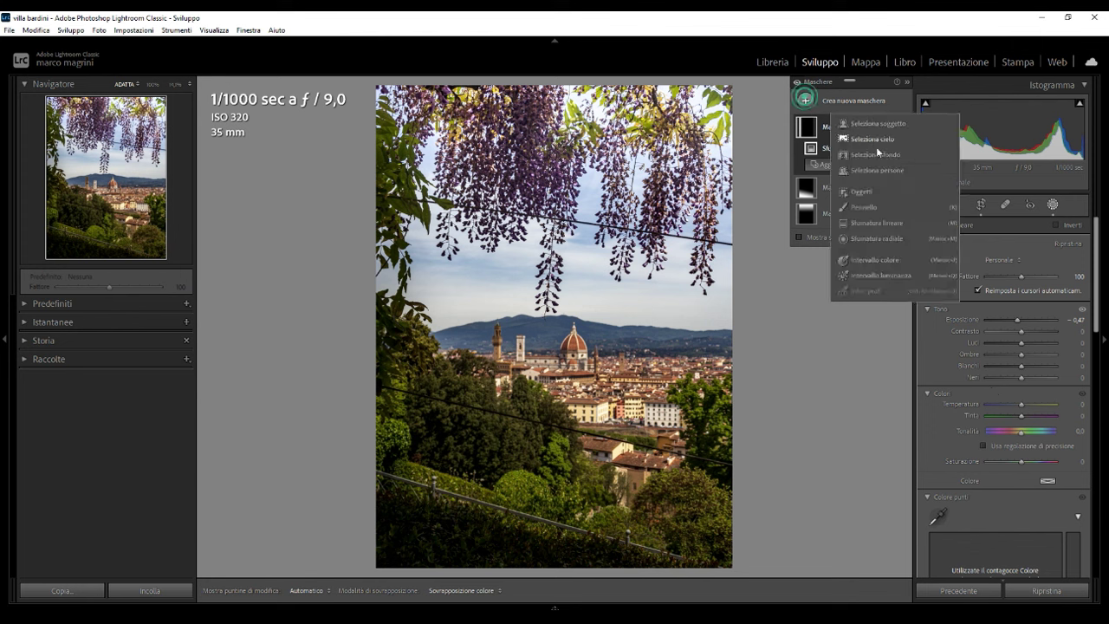
pyautogui.click(879, 237)
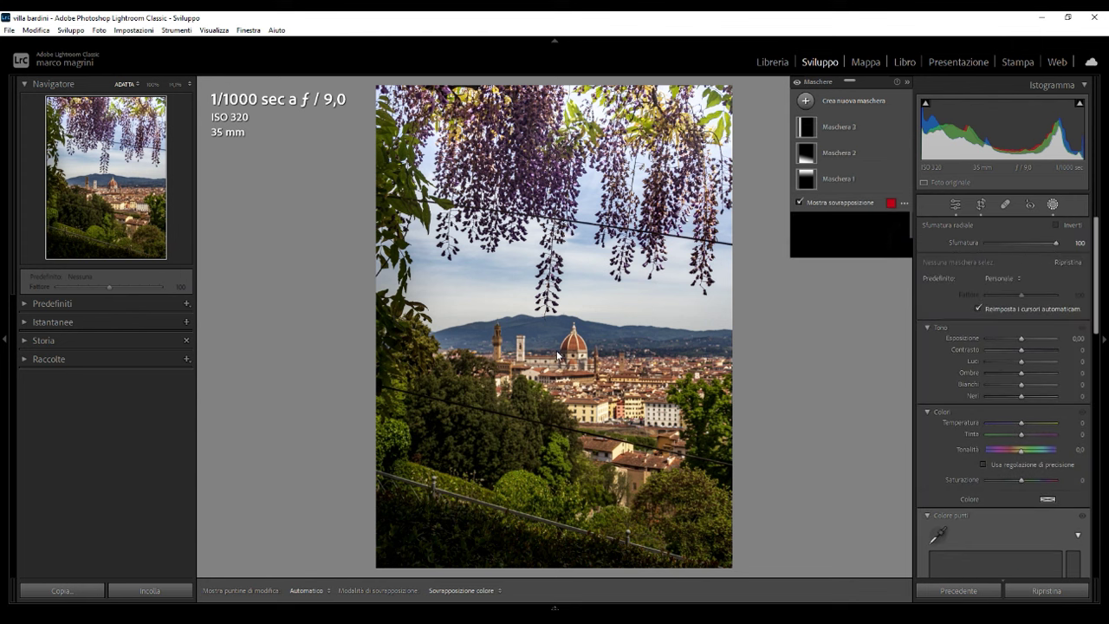
pyautogui.moveTo(561, 353); pyautogui.dragTo(651, 318)
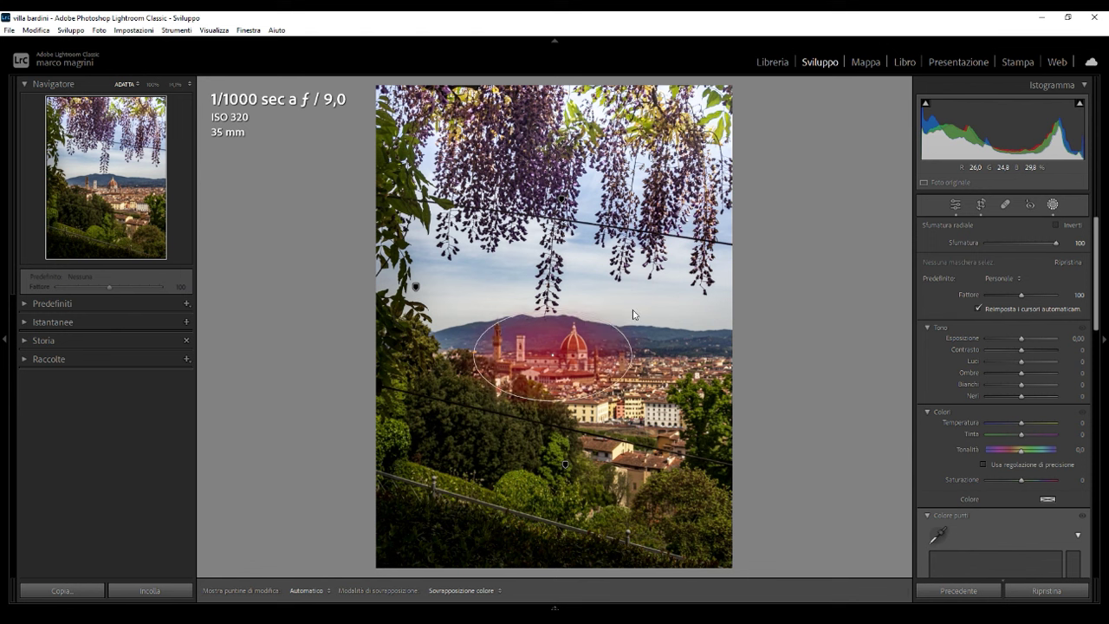
pyautogui.moveTo(564, 404)
pyautogui.mouseDown()
pyautogui.moveTo(645, 381)
pyautogui.moveTo(709, 413)
pyautogui.mouseUp()
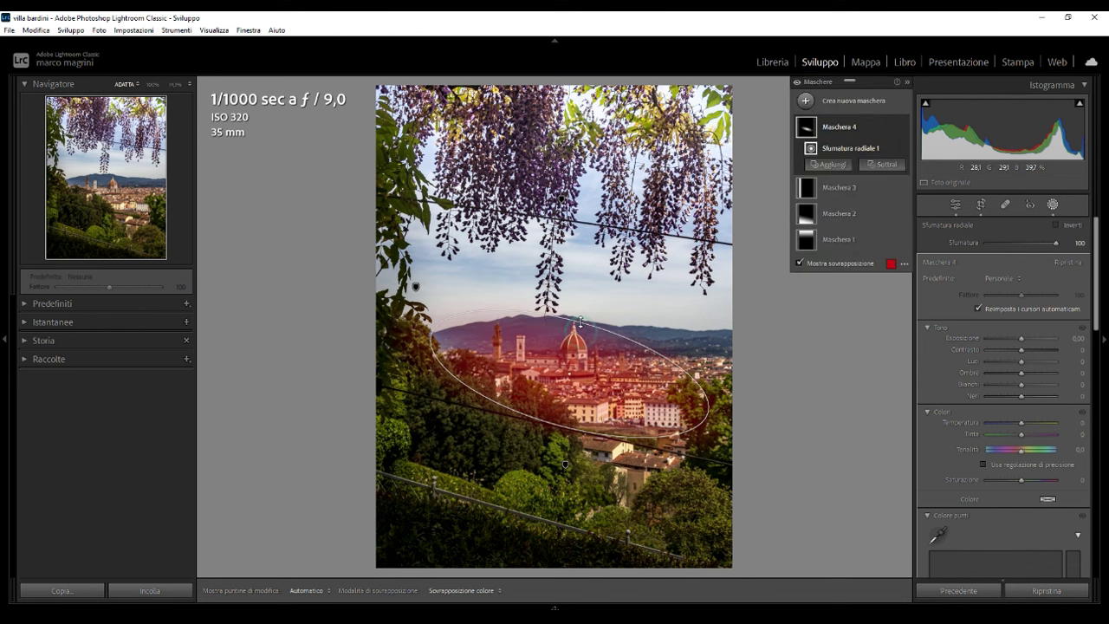
# Step: Set the radial mask to exposure 0.54, amount 56, highlights -80, shadows 76, whites 58, blacks -14
pyautogui.moveTo(1021, 338); pyautogui.dragTo(1029, 343)
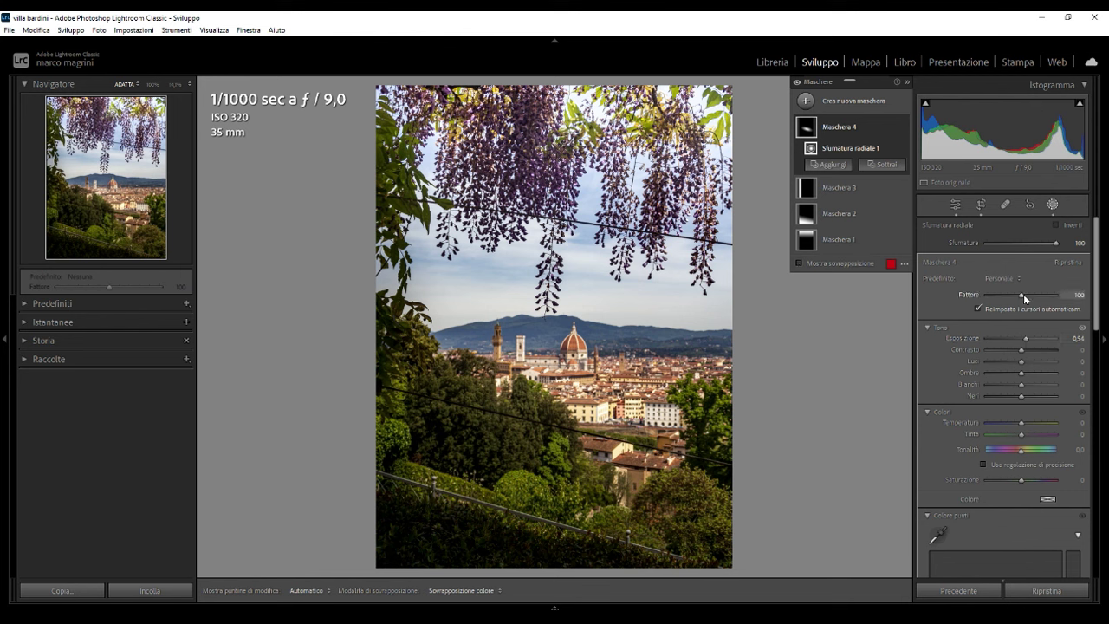
pyautogui.moveTo(1025, 296); pyautogui.dragTo(1005, 300)
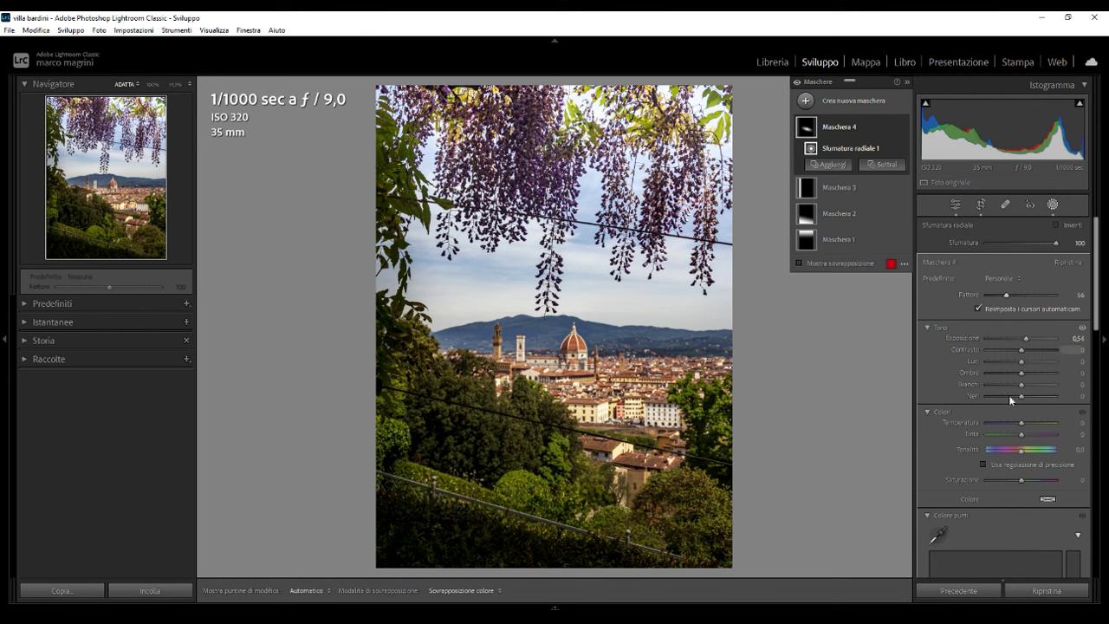
pyautogui.moveTo(1023, 362)
pyautogui.mouseDown()
pyautogui.moveTo(996, 361)
pyautogui.moveTo(1047, 373)
pyautogui.moveTo(1039, 388)
pyautogui.mouseUp()
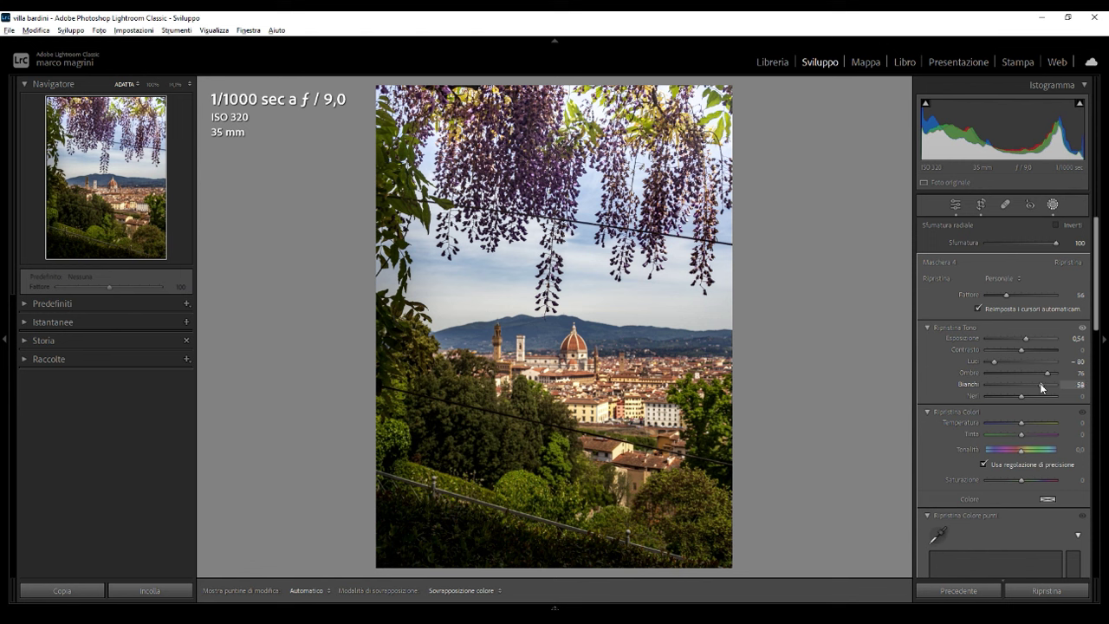
pyautogui.moveTo(1023, 396); pyautogui.dragTo(1026, 425)
pyautogui.hotkey('shift', 'm')
# Step: Draw a radial gradient over the lower-right greenery, then reposition and shorten it
pyautogui.moveTo(695, 511); pyautogui.dragTo(750, 362)
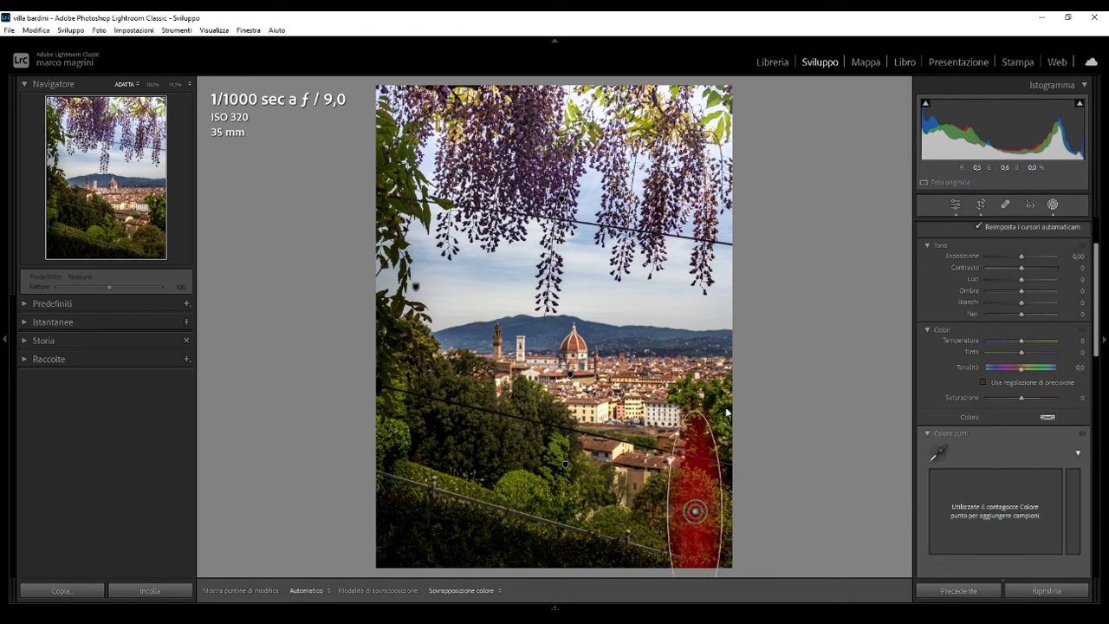
pyautogui.moveTo(695, 511); pyautogui.dragTo(718, 450)
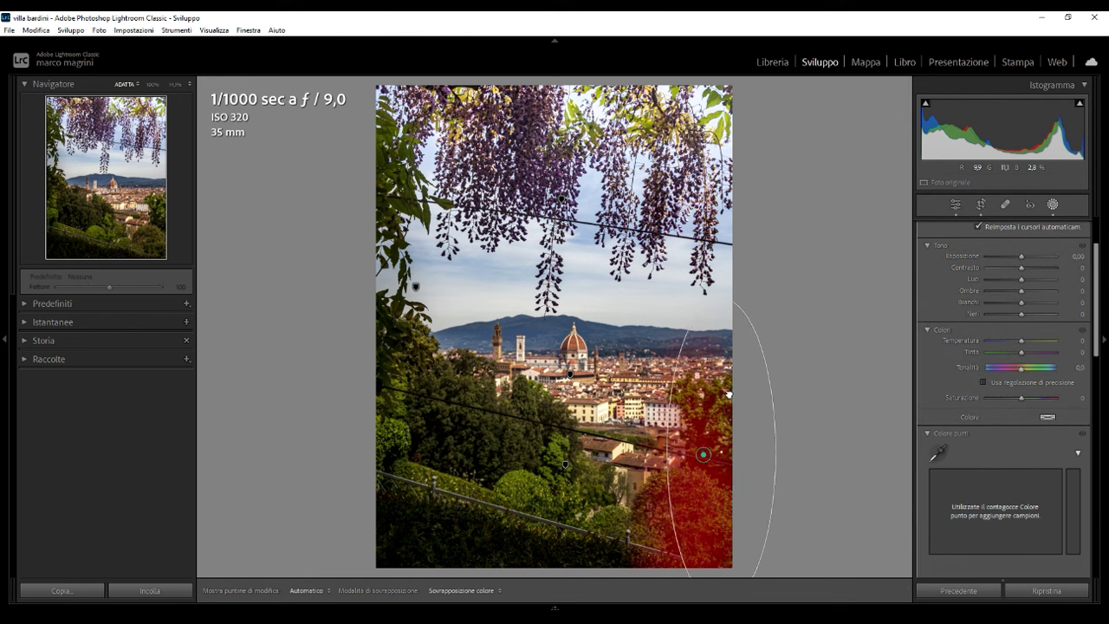
pyautogui.moveTo(718, 293); pyautogui.dragTo(719, 330)
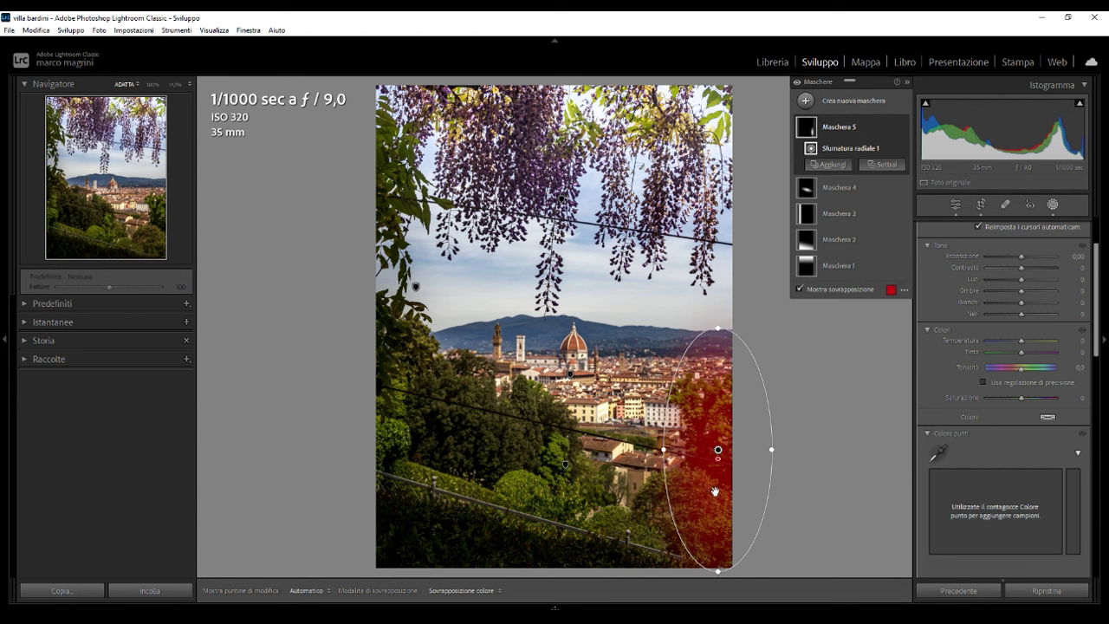
pyautogui.moveTo(765, 448); pyautogui.dragTo(731, 449)
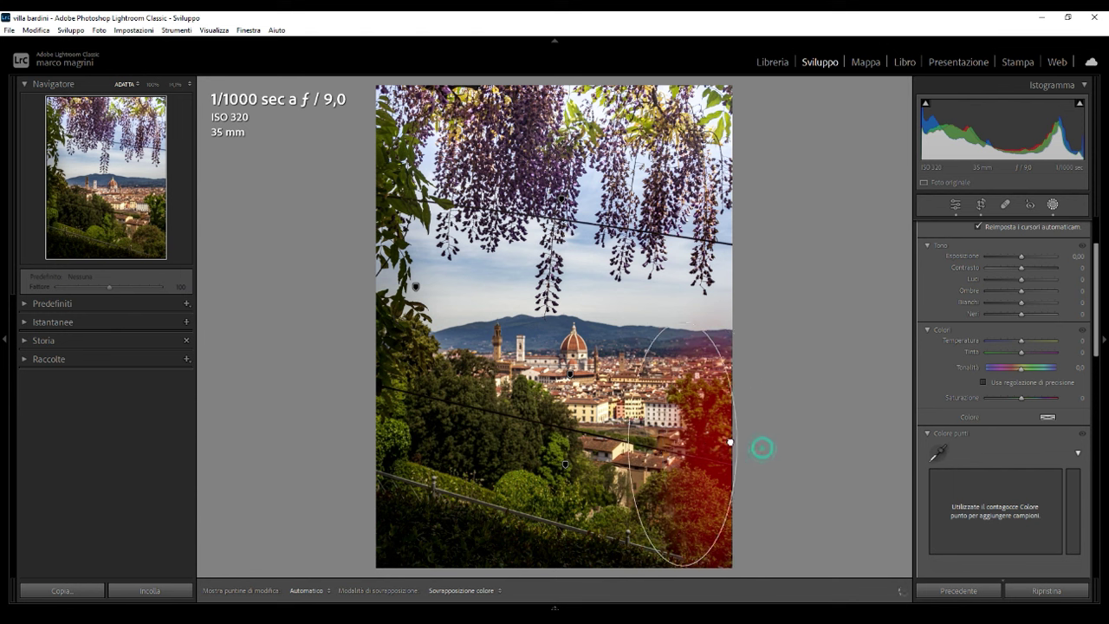
# Step: Give the mask exposure -0.27, highlights -71, shadows +71, whites +14 and a cooler temperature
pyautogui.moveTo(1021, 256)
pyautogui.mouseDown()
pyautogui.moveTo(995, 282)
pyautogui.moveTo(1050, 295)
pyautogui.mouseUp()
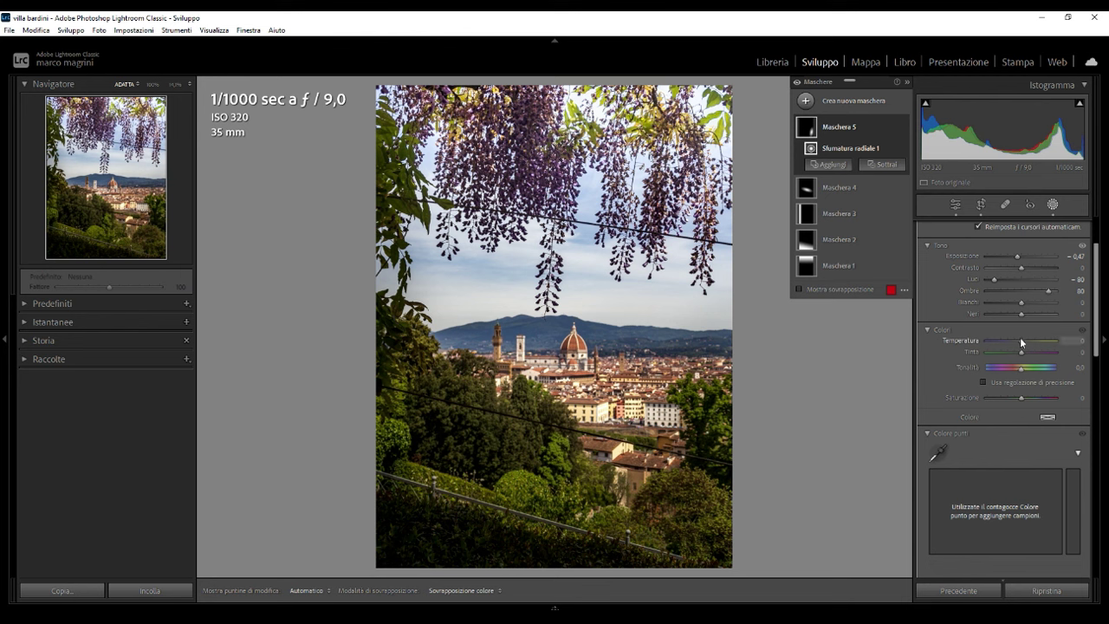
pyautogui.moveTo(1021, 340); pyautogui.dragTo(1012, 341)
pyautogui.click(806, 100)
pyautogui.press('Escape')
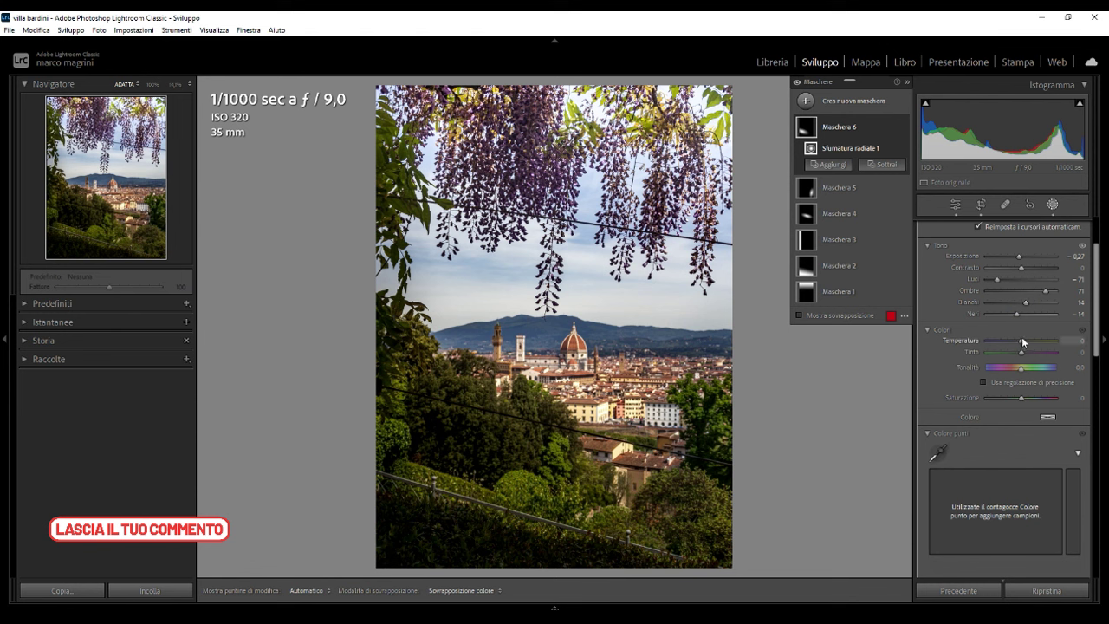
# Step: Lower Mask 6's temperature to -25
pyautogui.moveTo(1021, 337); pyautogui.dragTo(1013, 341)
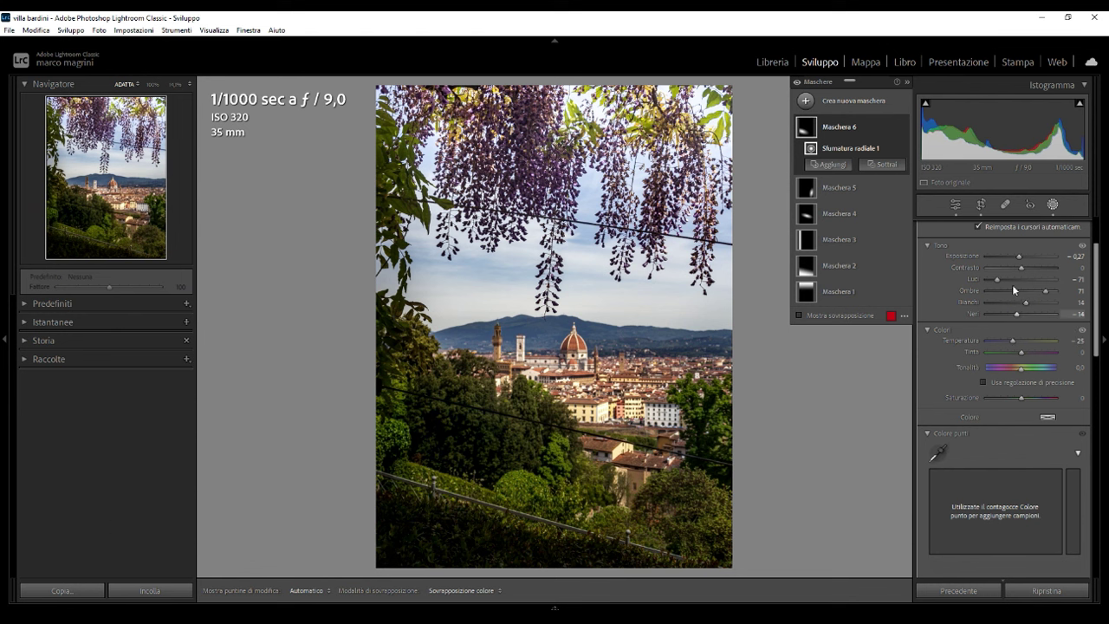
# Step: Draw a radial gradient over the city below the dome
pyautogui.moveTo(806, 127)
pyautogui.click(805, 102)
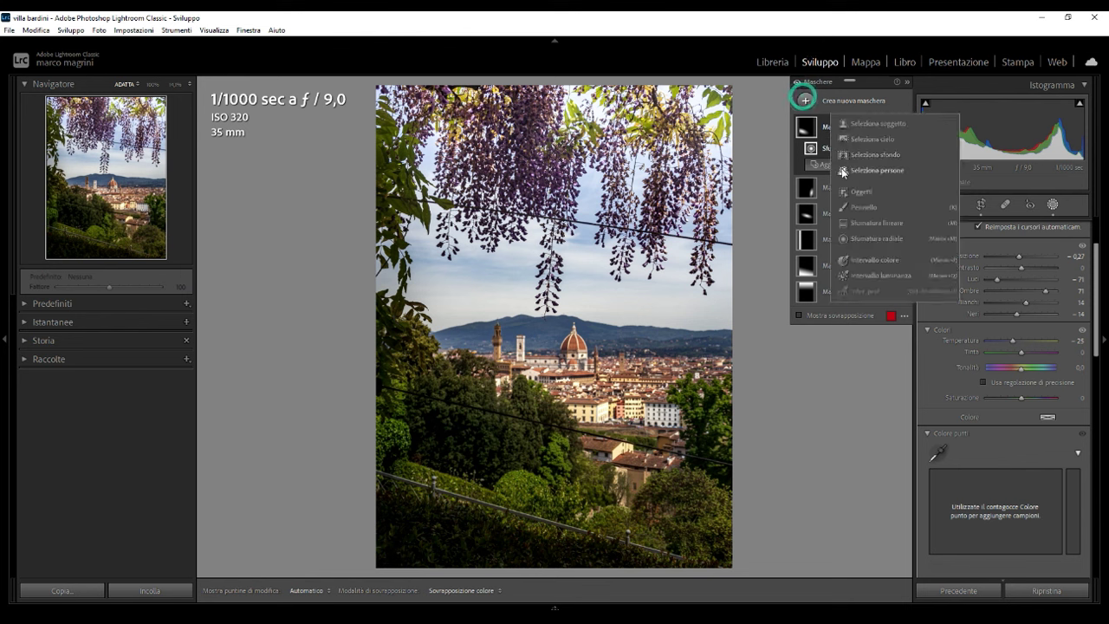
pyautogui.click(844, 242)
pyautogui.moveTo(601, 396)
pyautogui.mouseDown()
pyautogui.moveTo(689, 371)
pyautogui.moveTo(681, 364)
pyautogui.mouseUp()
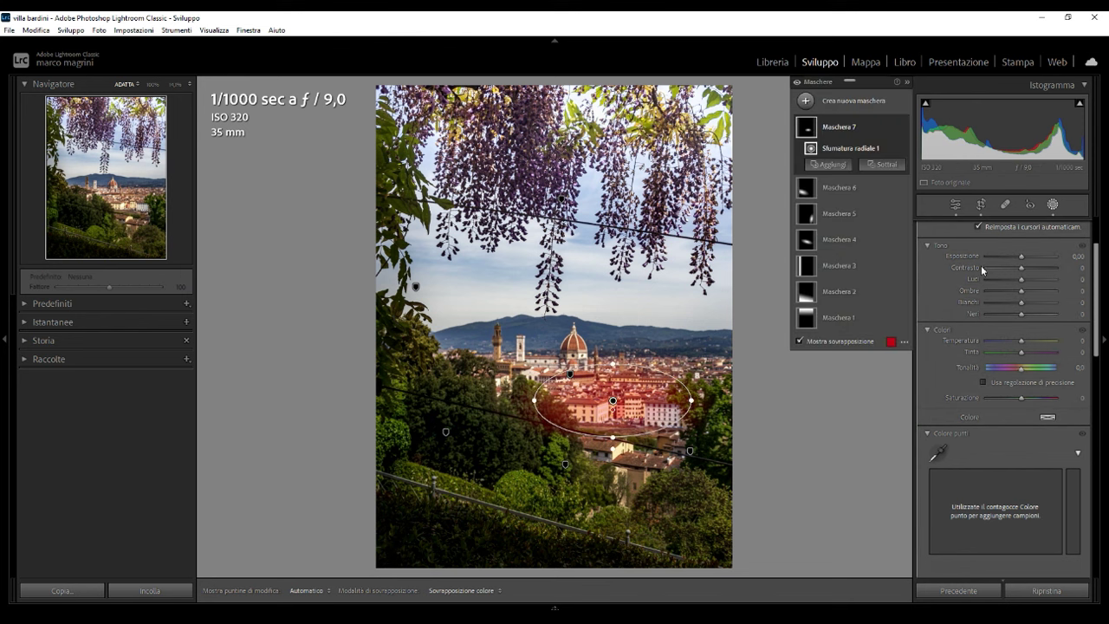
# Step: Set temperature -7, highlights -58, shadows +37, whites +47 and feather 78
pyautogui.moveTo(1019, 340); pyautogui.dragTo(1016, 341)
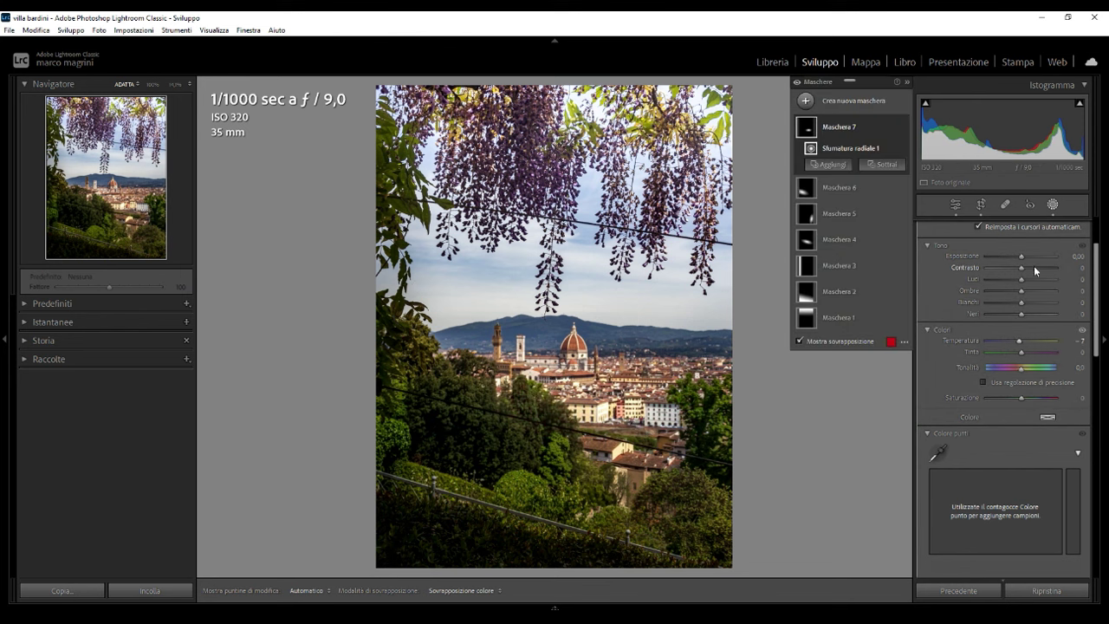
pyautogui.moveTo(1021, 257); pyautogui.dragTo(1017, 256)
pyautogui.moveTo(1021, 279)
pyautogui.mouseDown()
pyautogui.moveTo(1001, 280)
pyautogui.moveTo(1036, 301)
pyautogui.mouseUp()
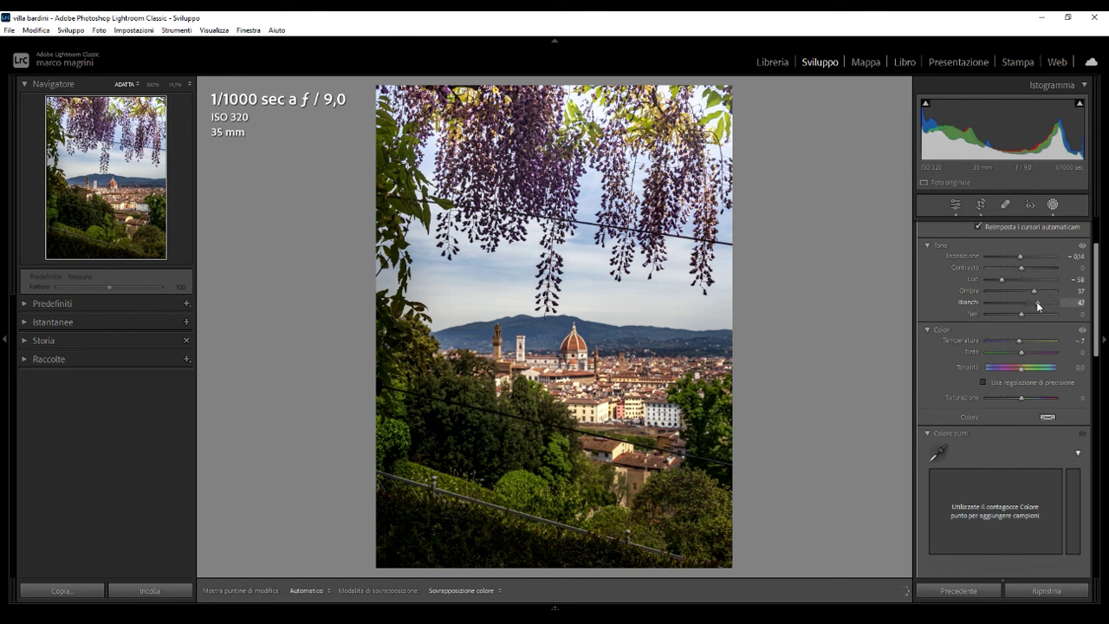
pyautogui.scroll(2, 1026, 275)
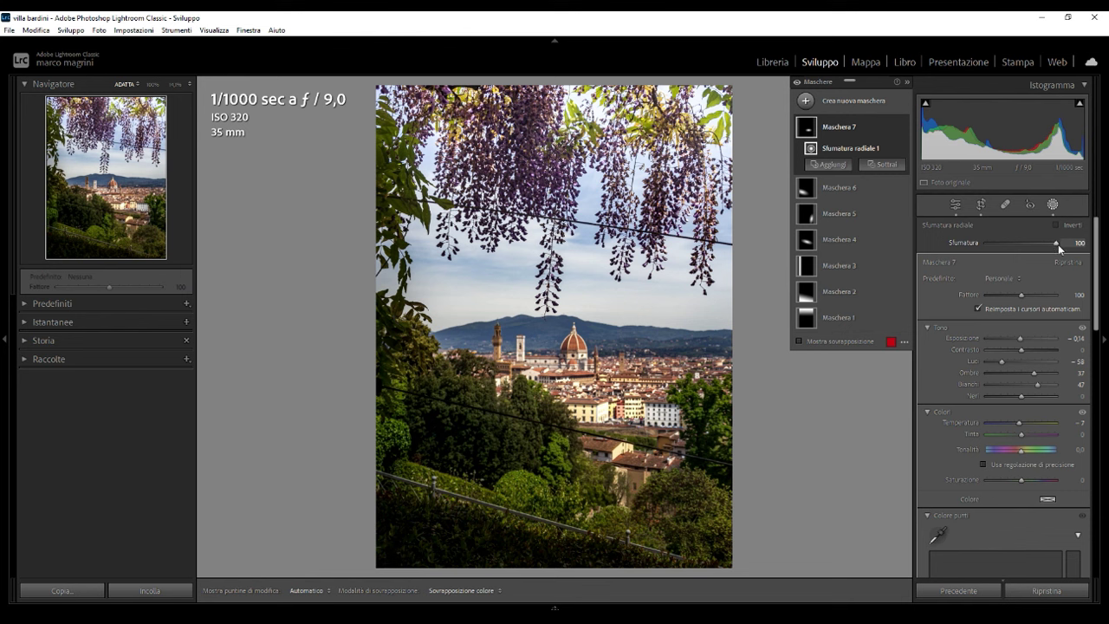
pyautogui.moveTo(1058, 245); pyautogui.dragTo(1040, 243)
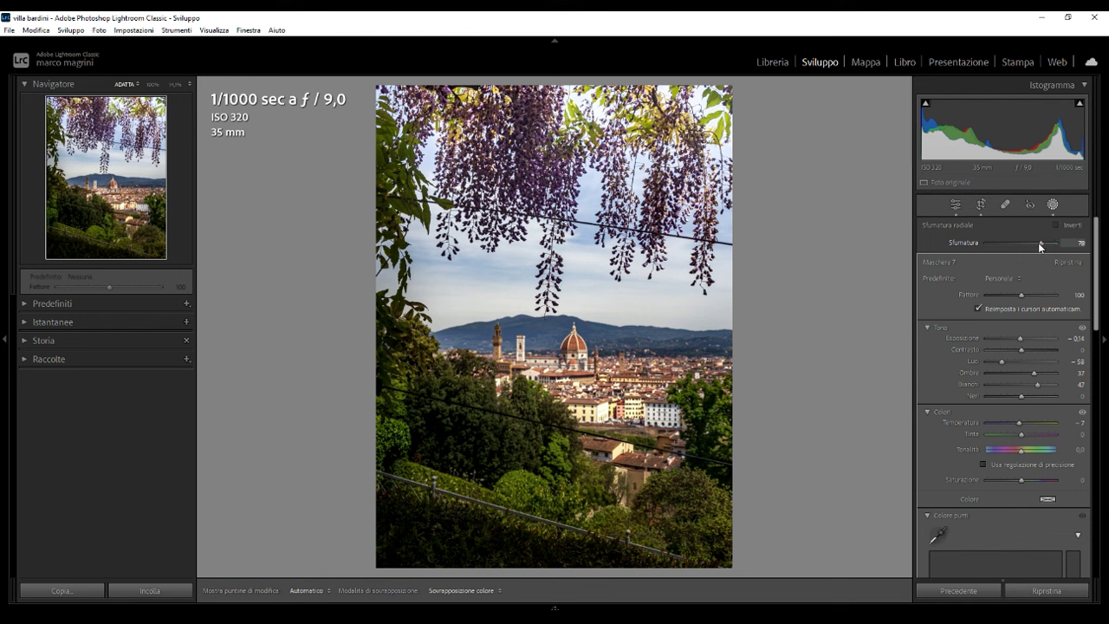
pyautogui.scroll(-2, 1034, 338)
pyautogui.scroll(2, 1024, 273)
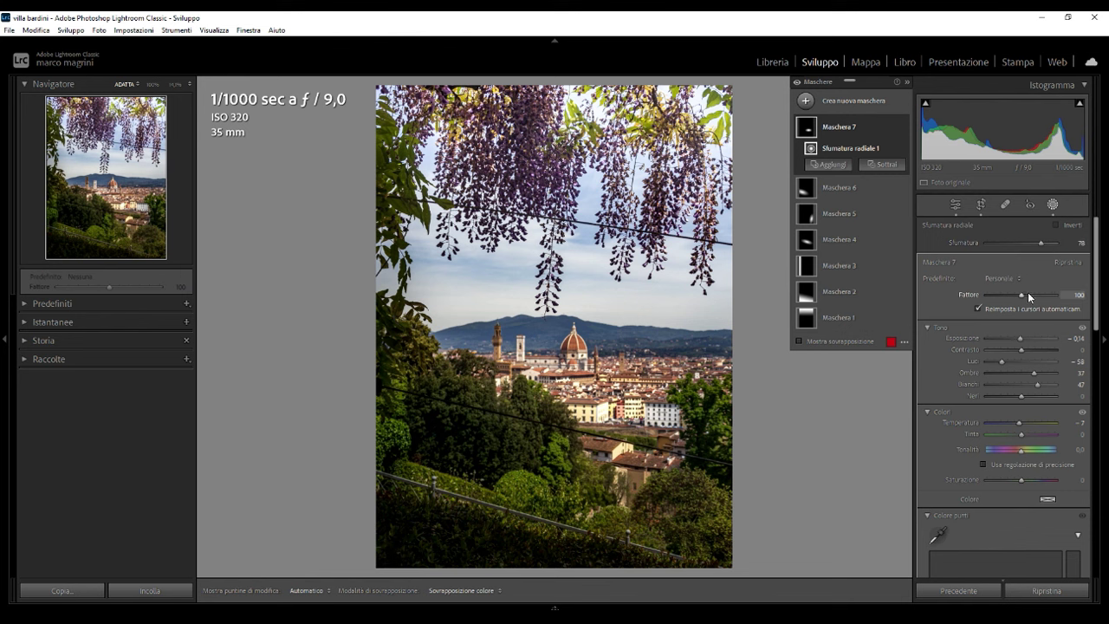
pyautogui.moveTo(1021, 296); pyautogui.dragTo(1016, 294)
# Step: Add a Select Sky mask: exposure -0.47, highlights -86, shadows 64, whites 36, temperature 8
pyautogui.click(805, 101)
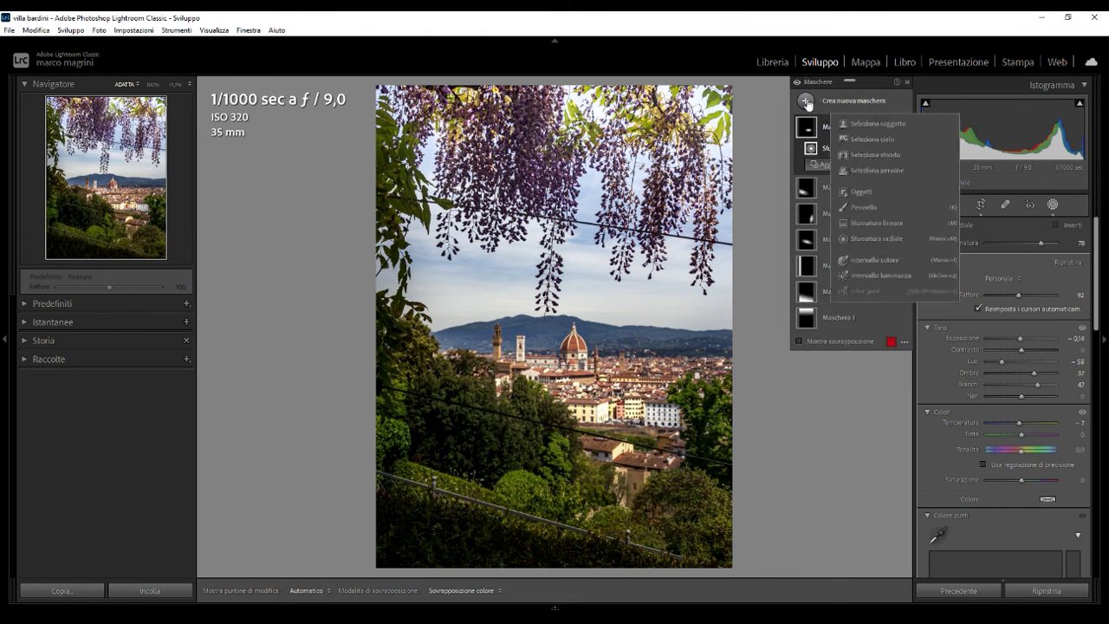
pyautogui.click(873, 139)
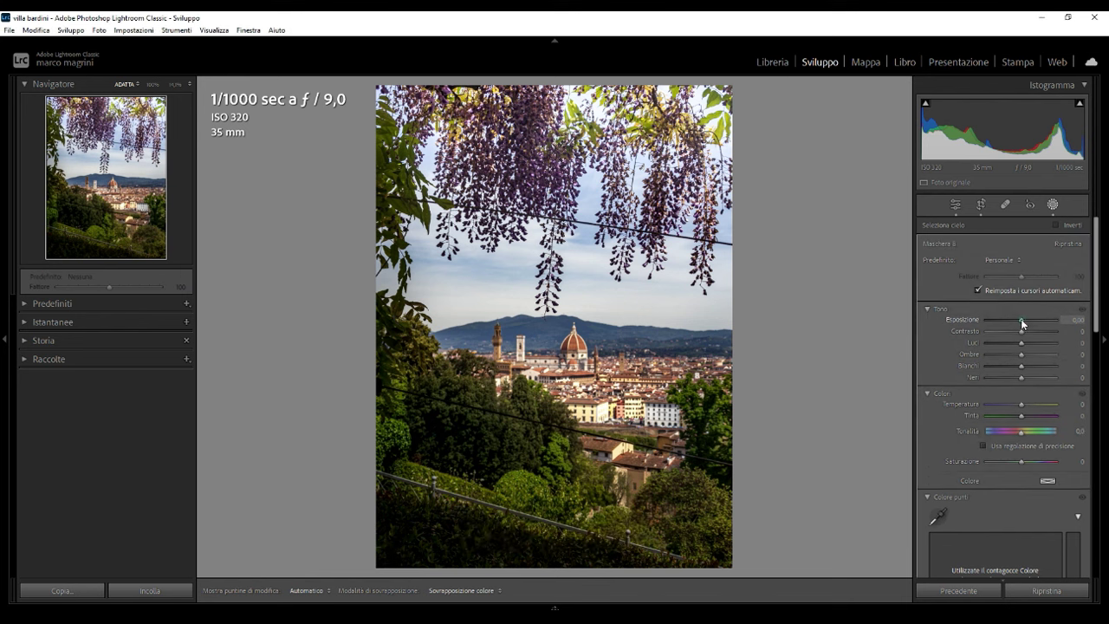
pyautogui.moveTo(1021, 319); pyautogui.dragTo(1018, 319)
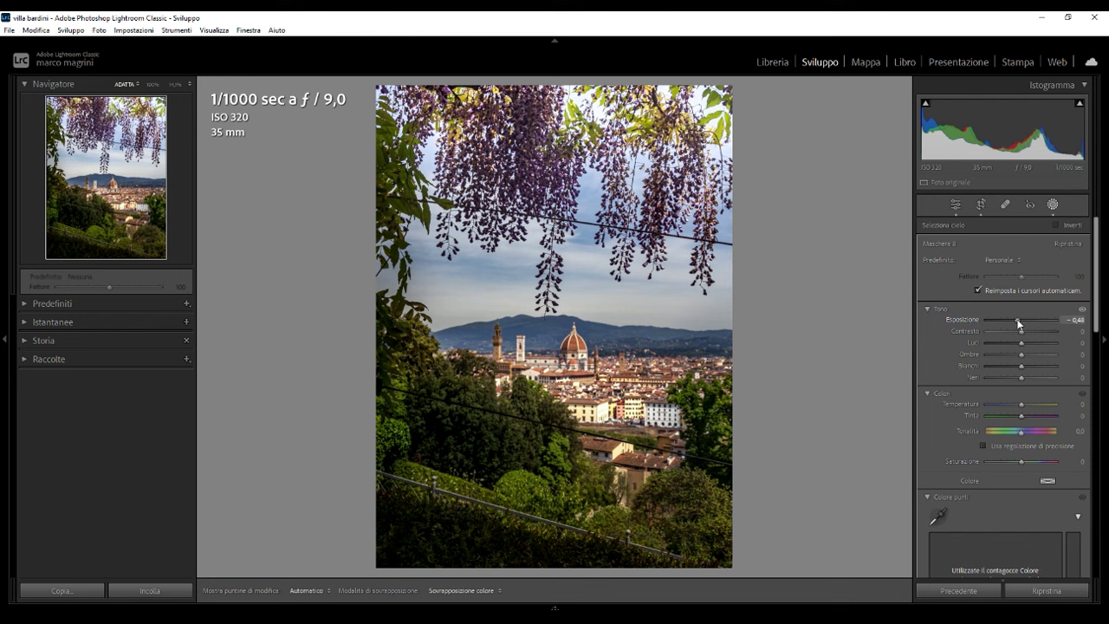
pyautogui.moveTo(1021, 343)
pyautogui.mouseDown()
pyautogui.moveTo(994, 346)
pyautogui.moveTo(1041, 359)
pyautogui.moveTo(1018, 379)
pyautogui.moveTo(1027, 401)
pyautogui.mouseUp()
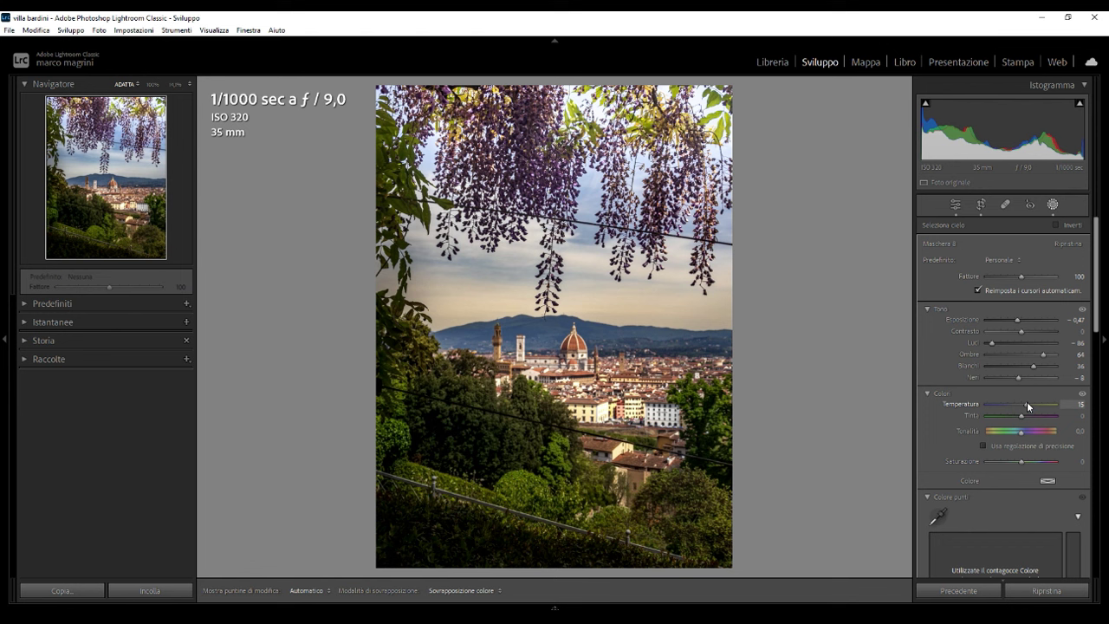
pyautogui.moveTo(1027, 405); pyautogui.dragTo(1025, 407)
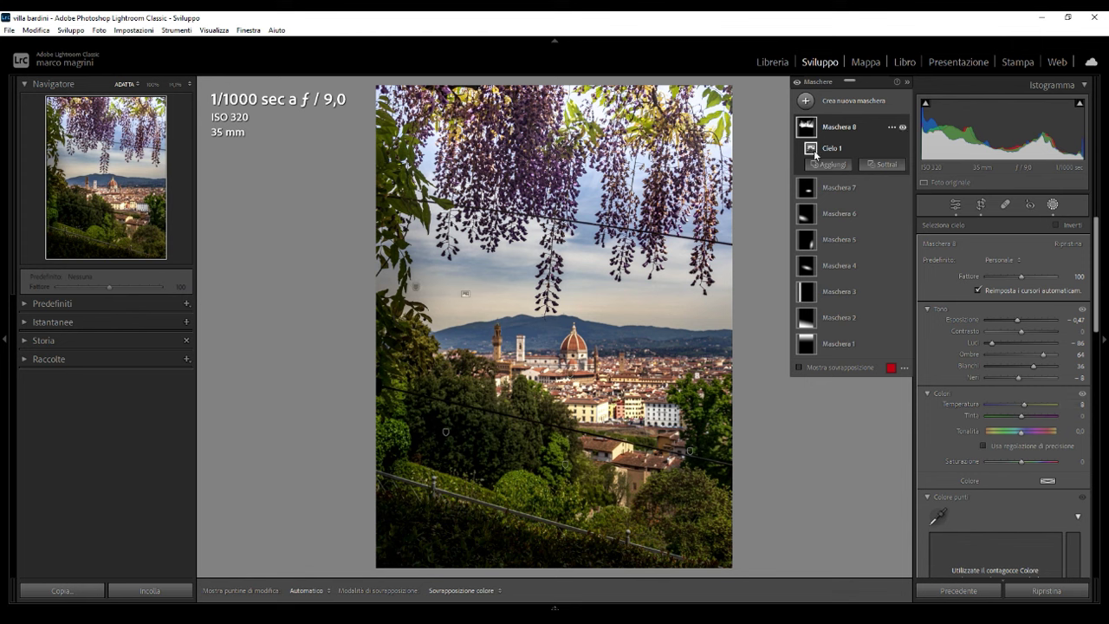
# Step: Set bottom gradient mask 2 to exposure -1.56, highlights -93, shadows 64, temperature -22
pyautogui.click(837, 345)
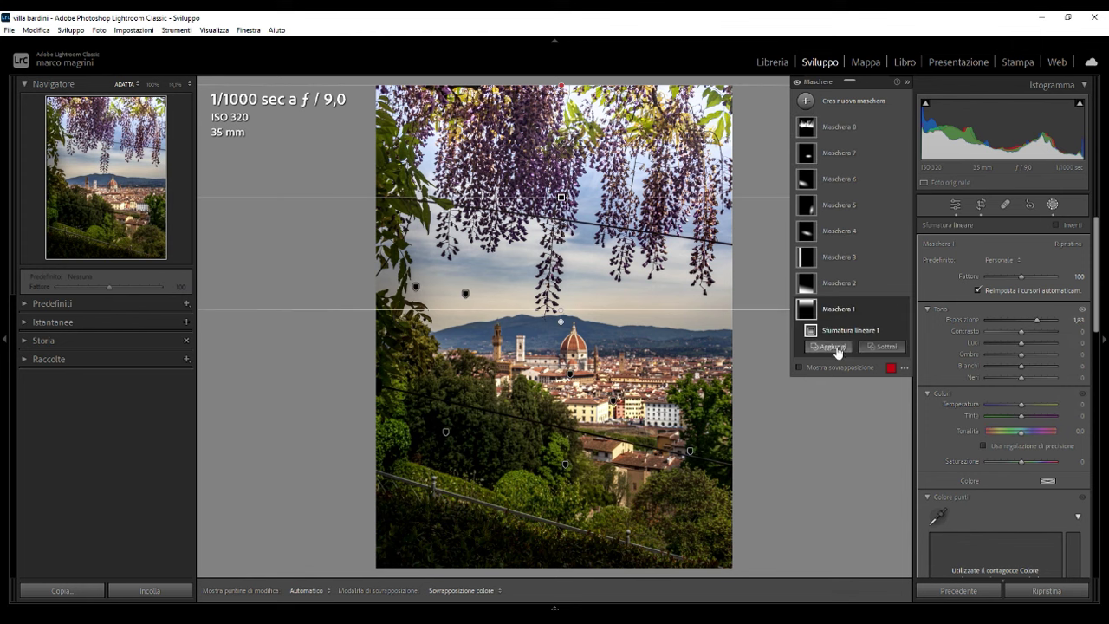
pyautogui.click(565, 466)
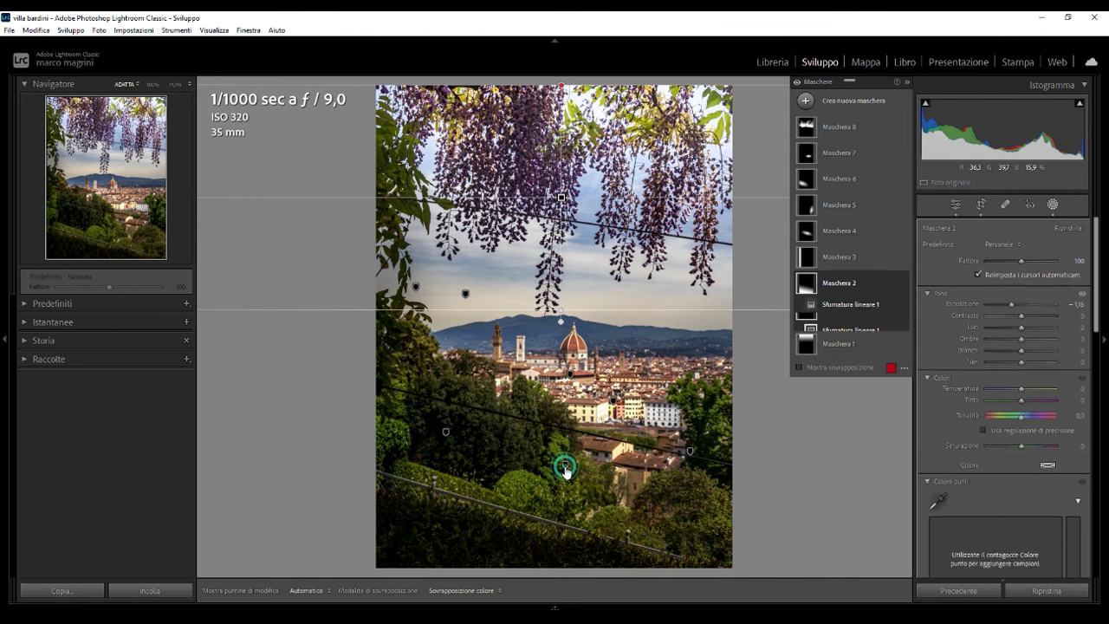
pyautogui.moveTo(1011, 320)
pyautogui.mouseDown()
pyautogui.moveTo(990, 346)
pyautogui.moveTo(1047, 355)
pyautogui.mouseUp()
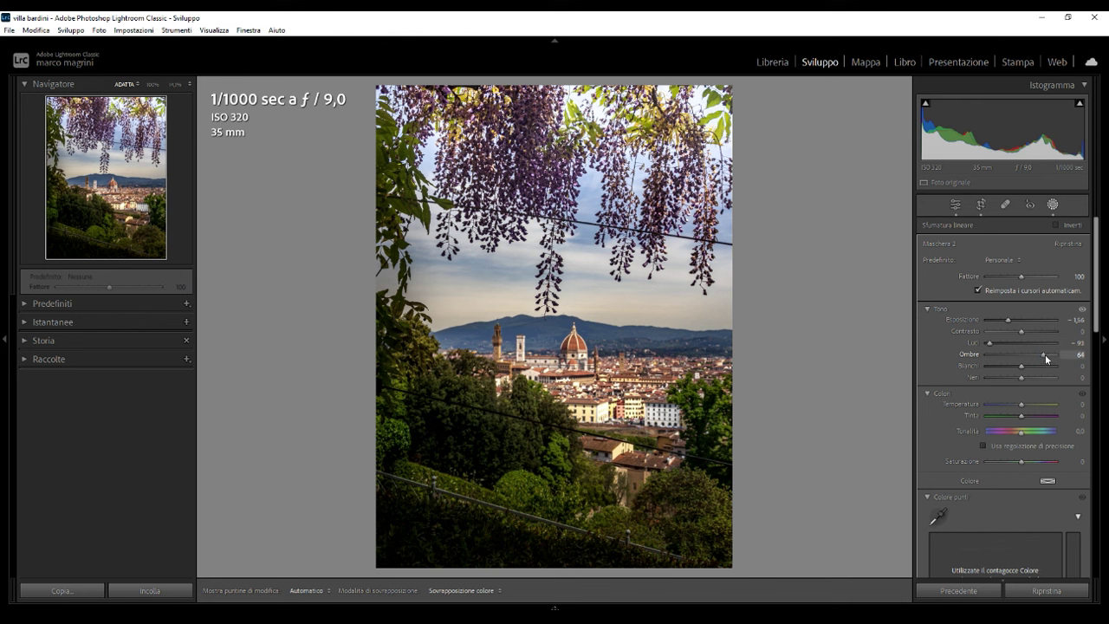
pyautogui.click(1021, 404)
pyautogui.moveTo(1021, 404); pyautogui.dragTo(1012, 404)
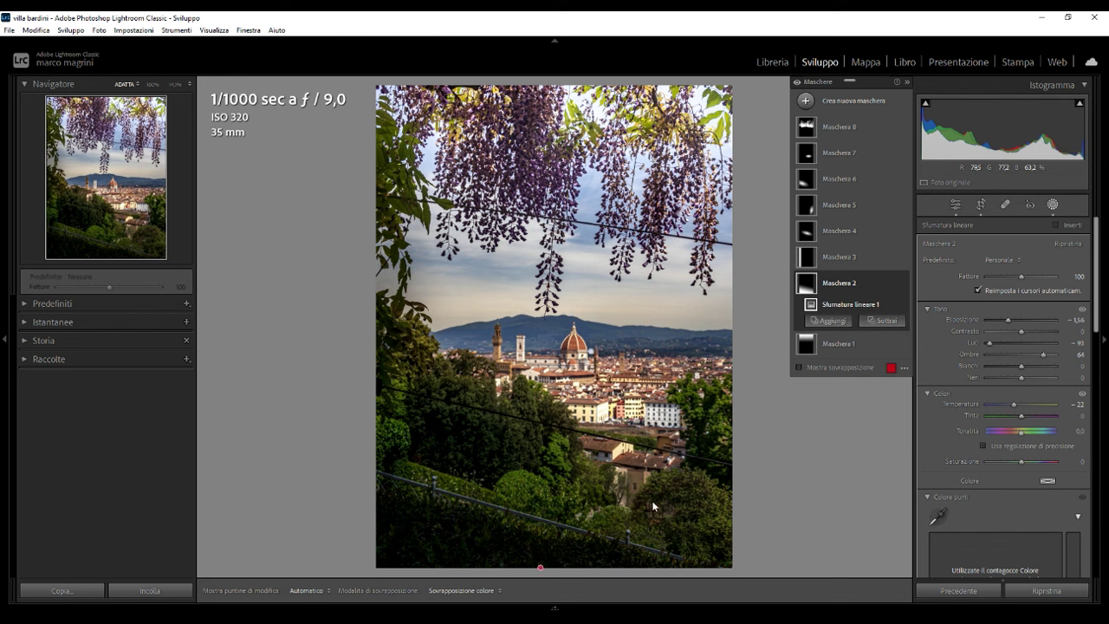
pyautogui.moveTo(414, 299)
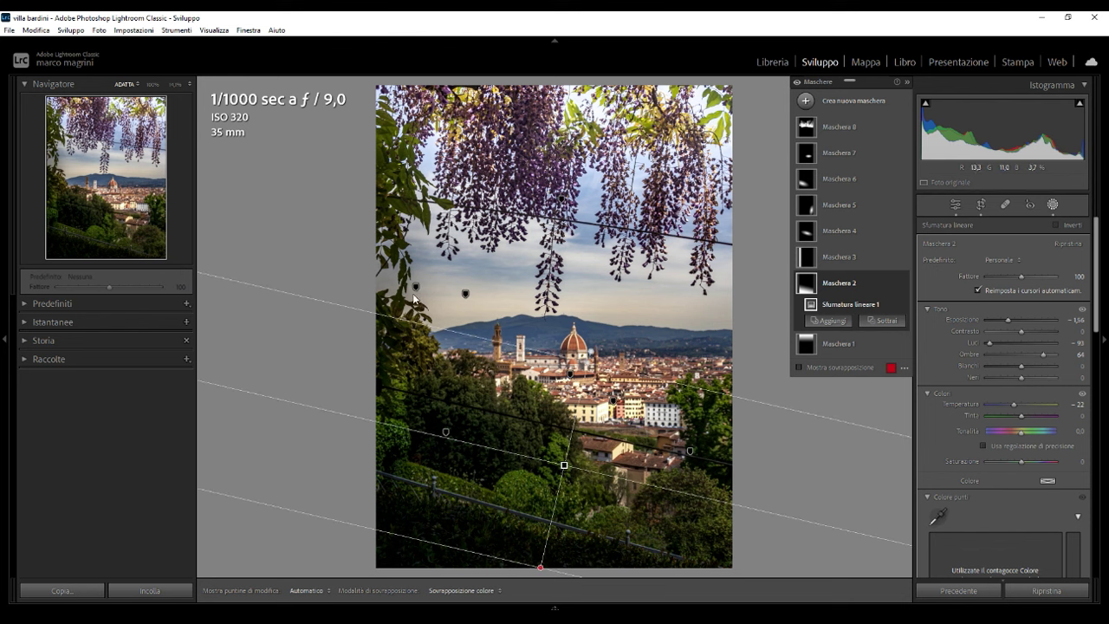
# Step: Set gradient mask 3 to temperature -20, then mask 1 to temperature -3 and tint 15
pyautogui.click(416, 286)
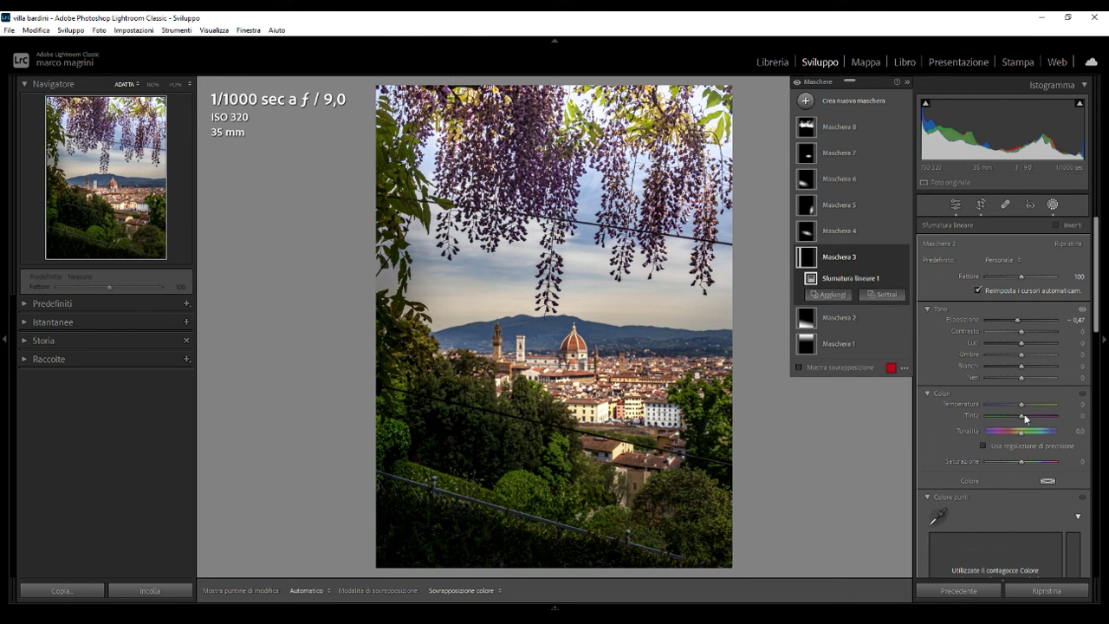
pyautogui.moveTo(1021, 404); pyautogui.dragTo(1014, 403)
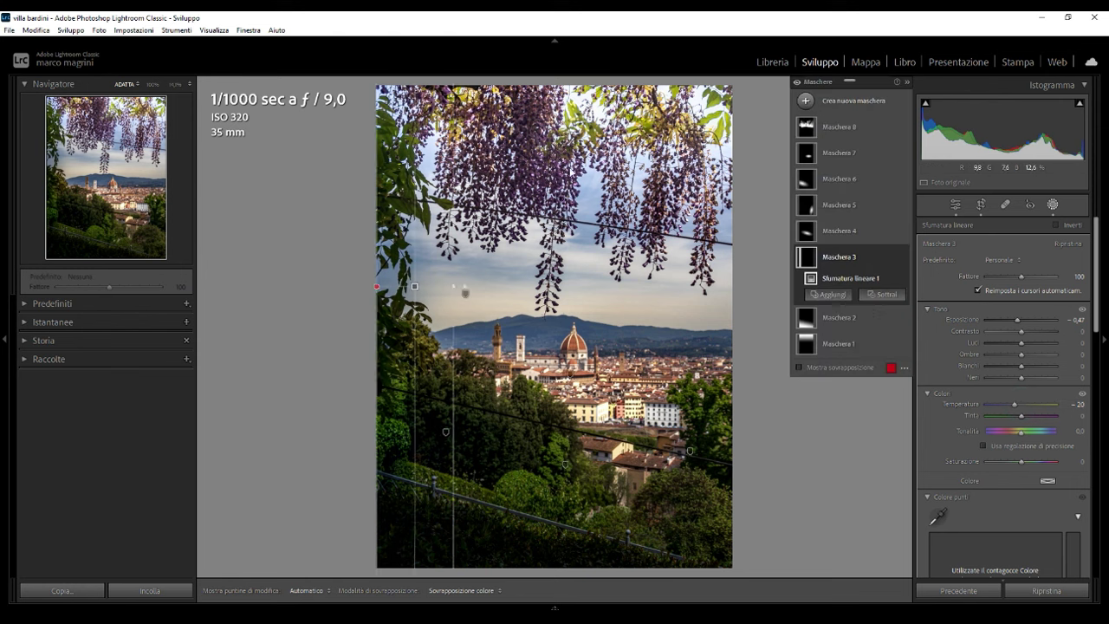
pyautogui.moveTo(555, 260)
pyautogui.click(836, 344)
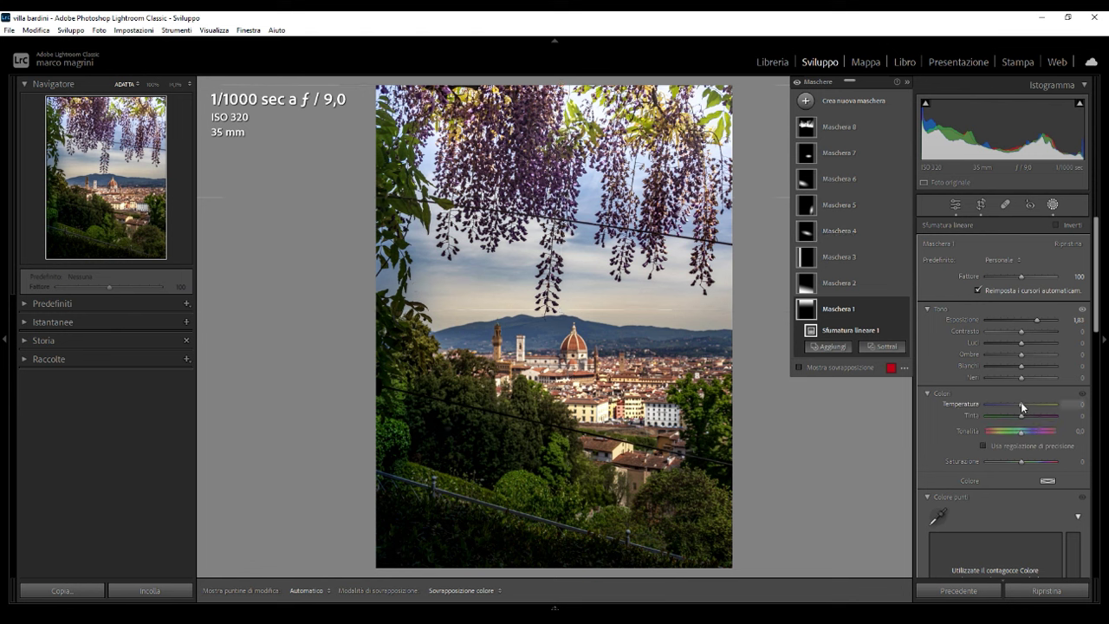
pyautogui.moveTo(1021, 404); pyautogui.dragTo(1027, 404)
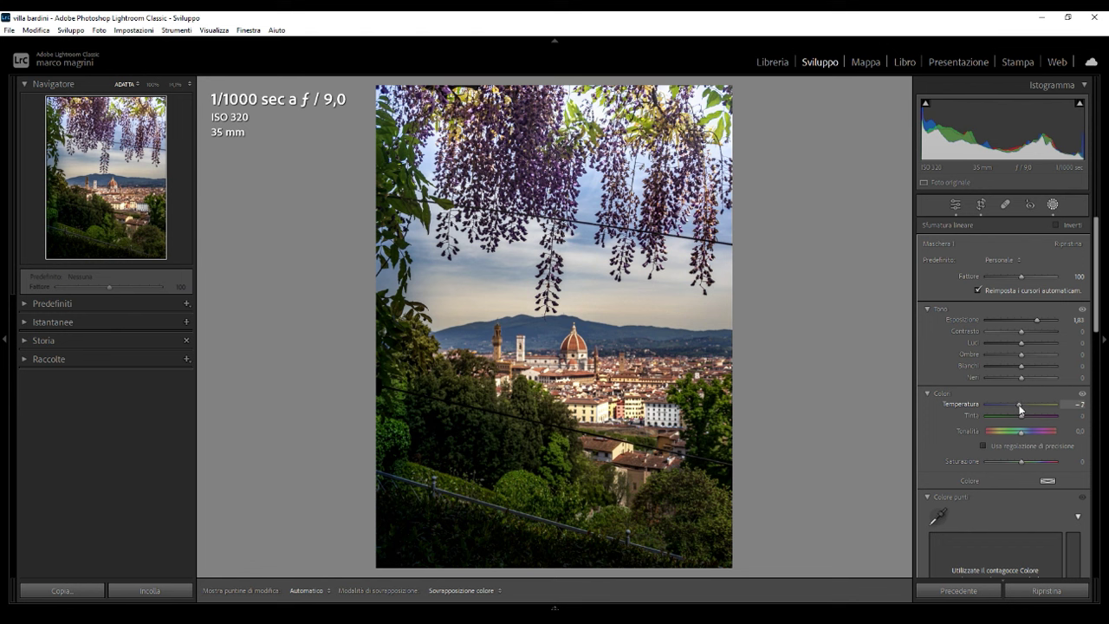
pyautogui.moveTo(1025, 405); pyautogui.dragTo(1020, 405)
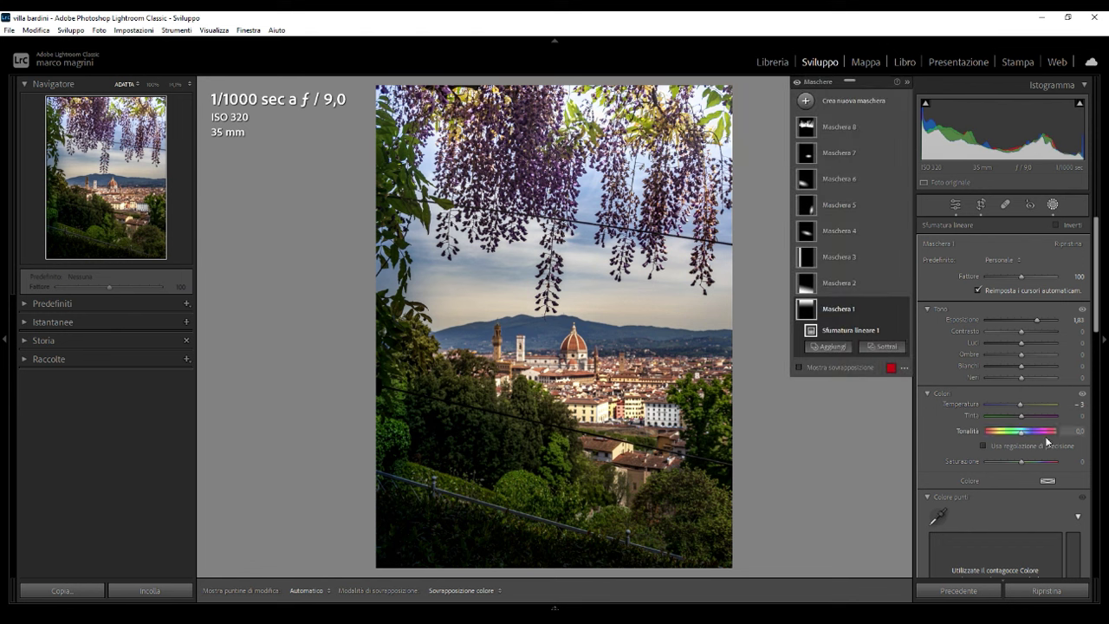
pyautogui.moveTo(1021, 416); pyautogui.dragTo(1028, 416)
# Step: Exit masking and show the Florence photo in the side-by-side Before/After view
pyautogui.click(955, 204)
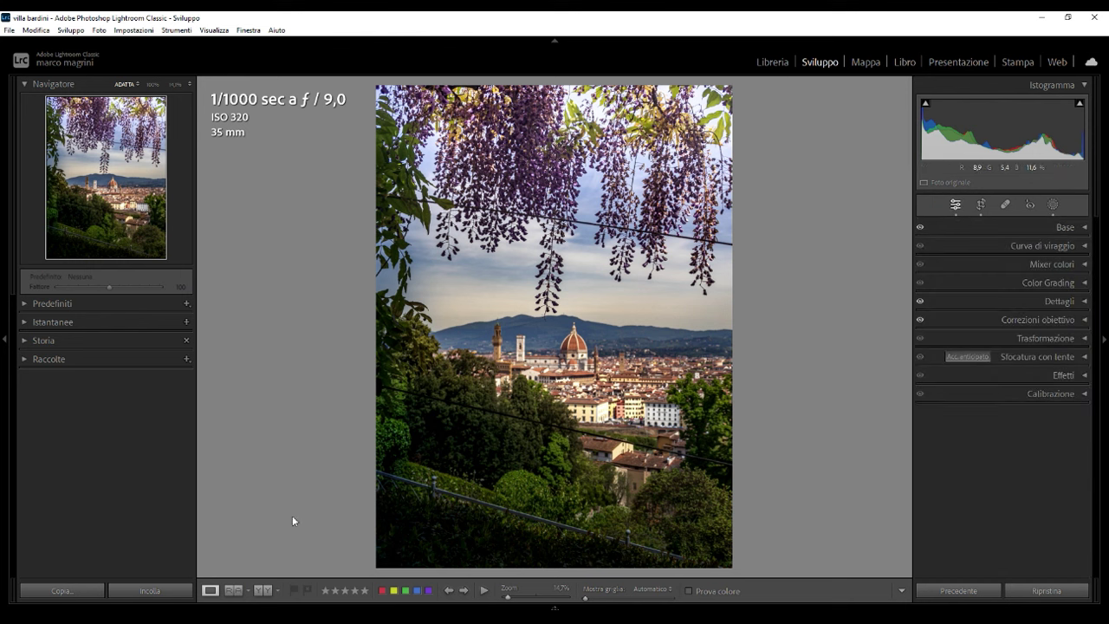
pyautogui.click(262, 590)
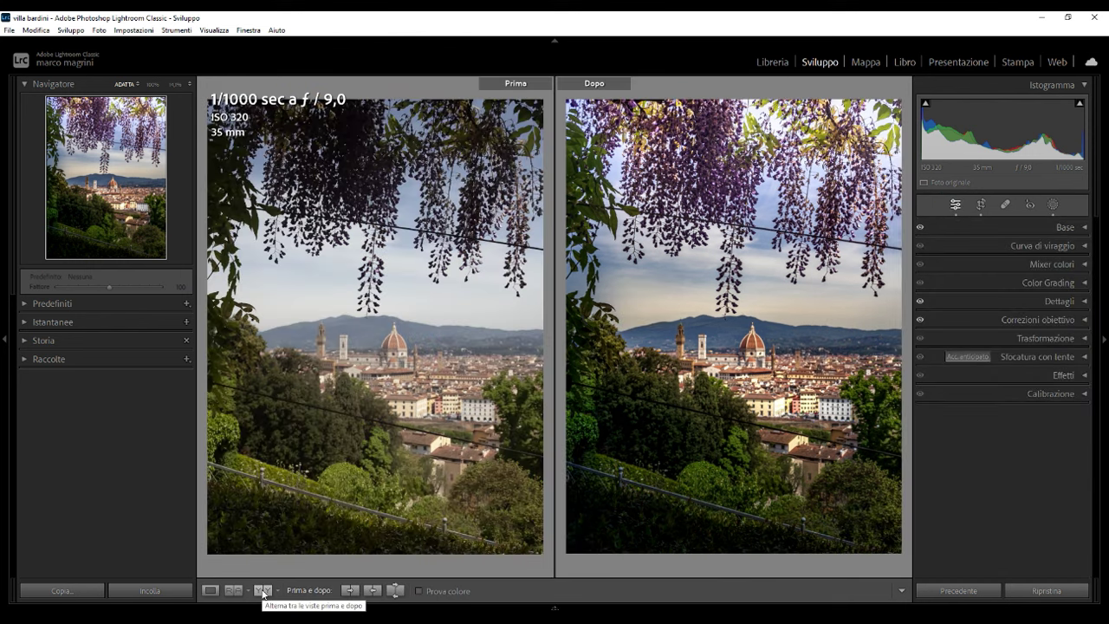